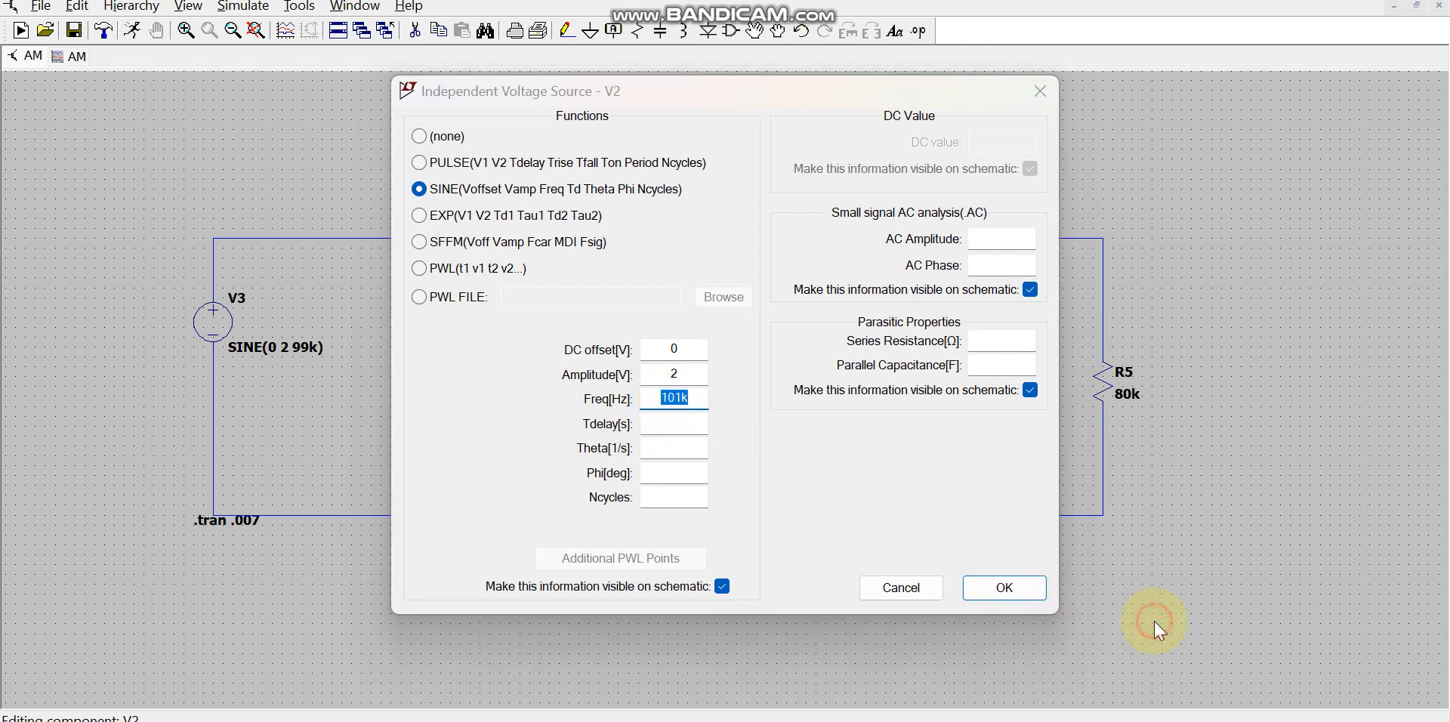
- Review the sine settings of sources V2 and V3, run the transient simulation and plot V(n002)
left_click(1005, 587)
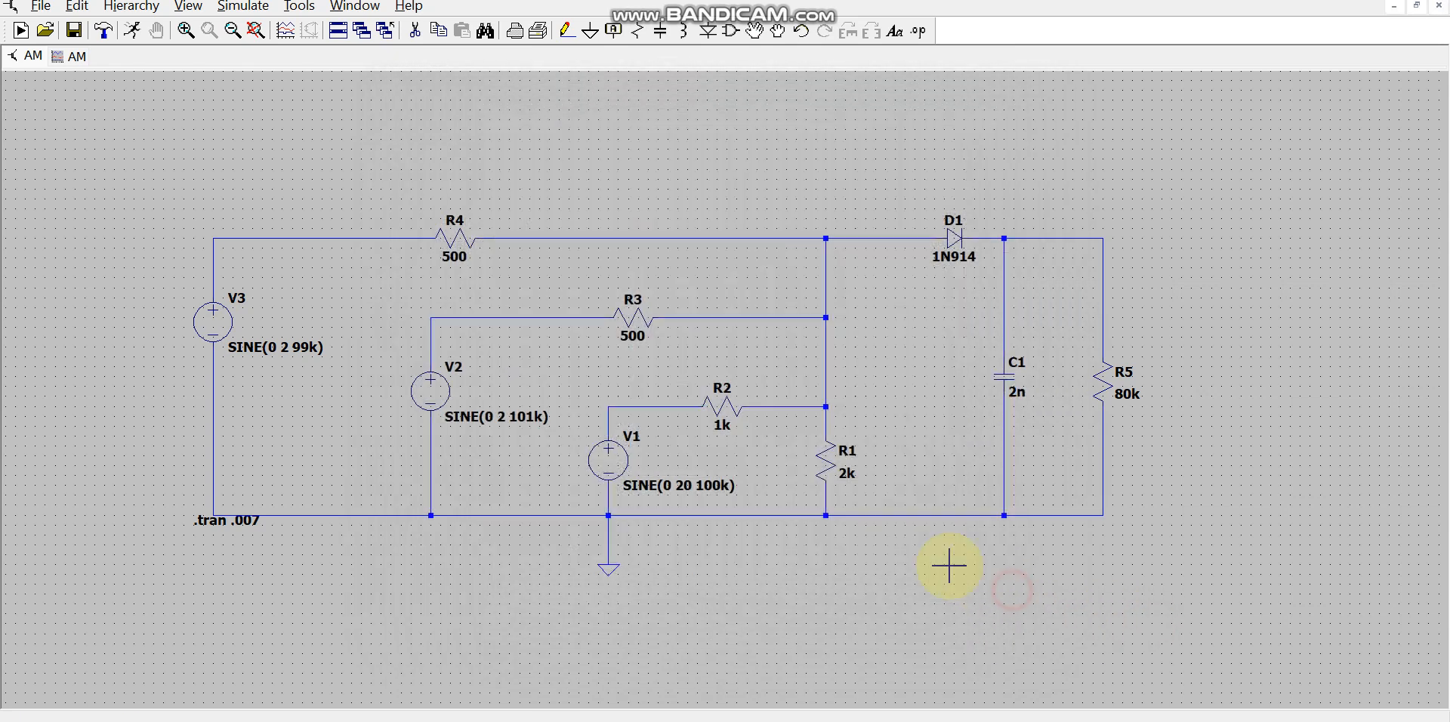
right_click(230, 311)
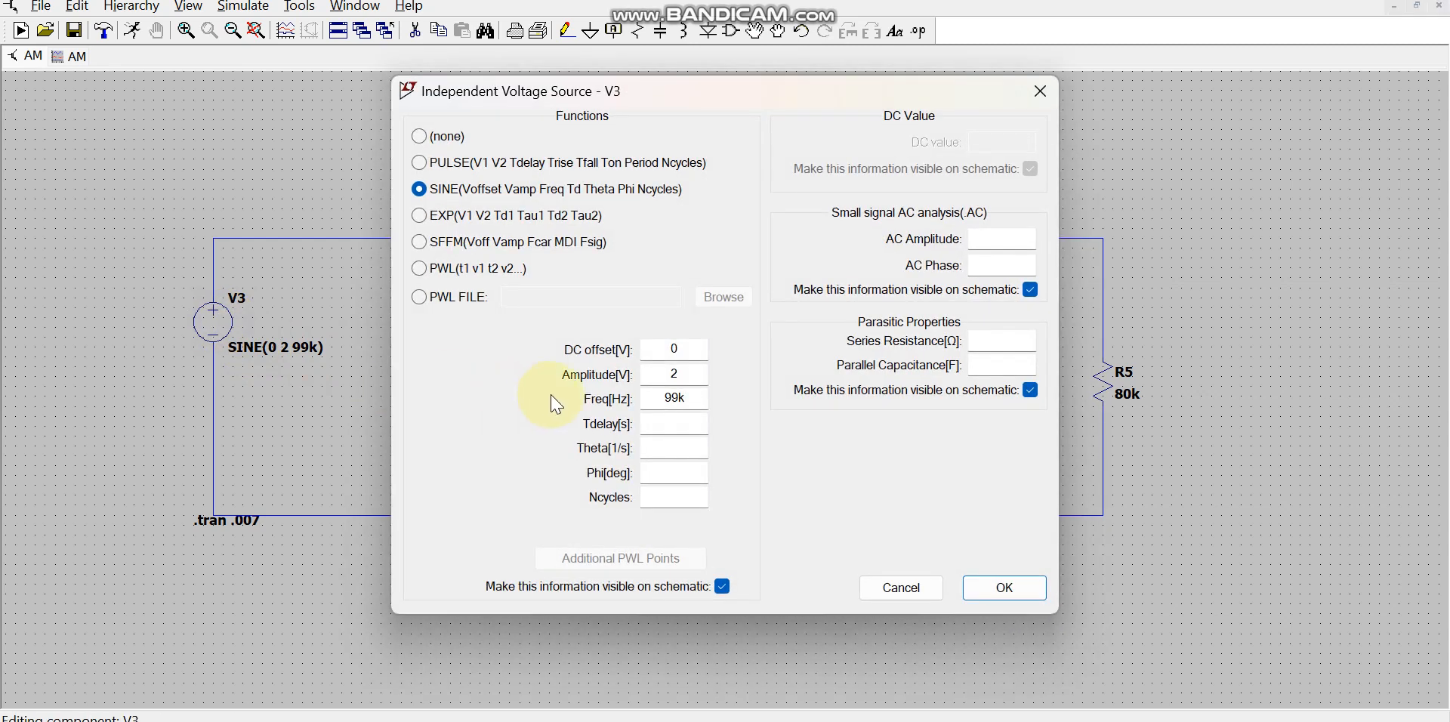
left_click(1007, 590)
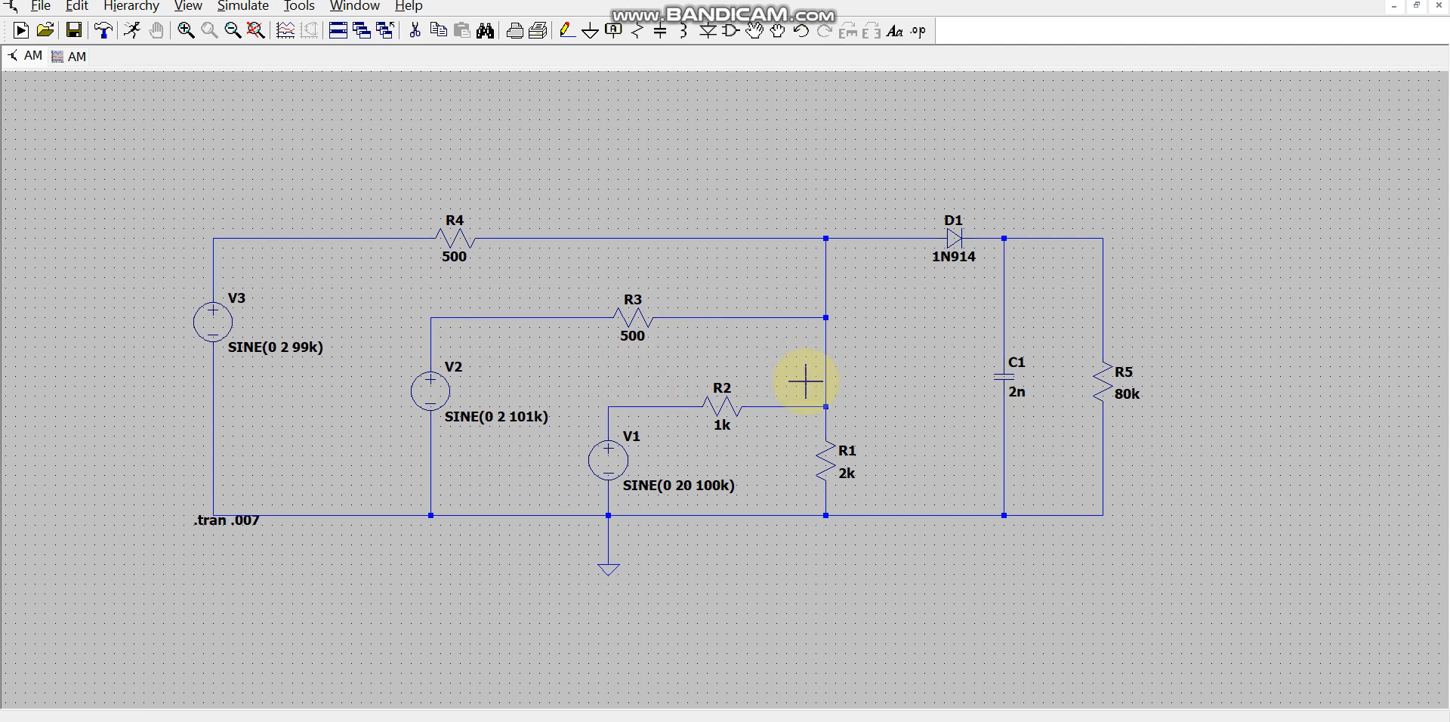
left_click(133, 32)
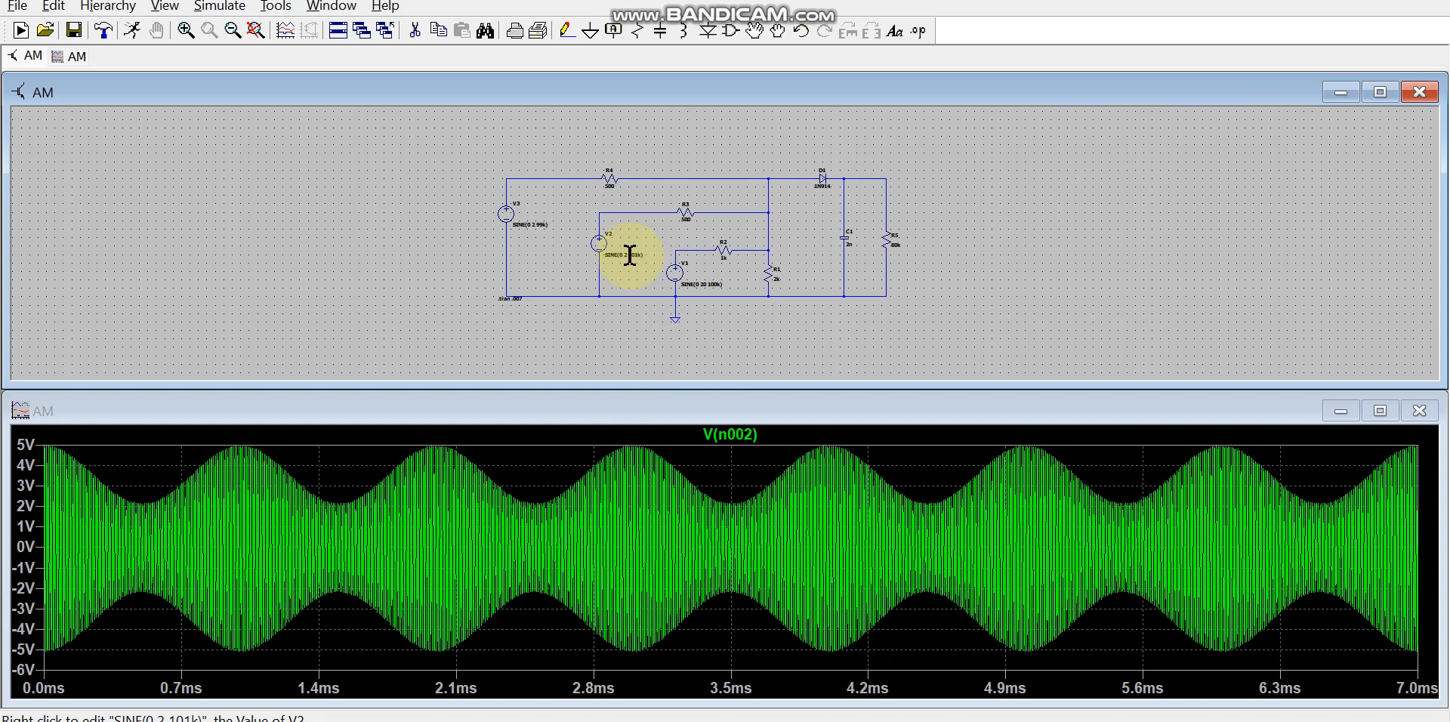
- Set the amplitude of sine source V1 to 30 V and rerun the simulation
scroll(629, 255, "up", 4)
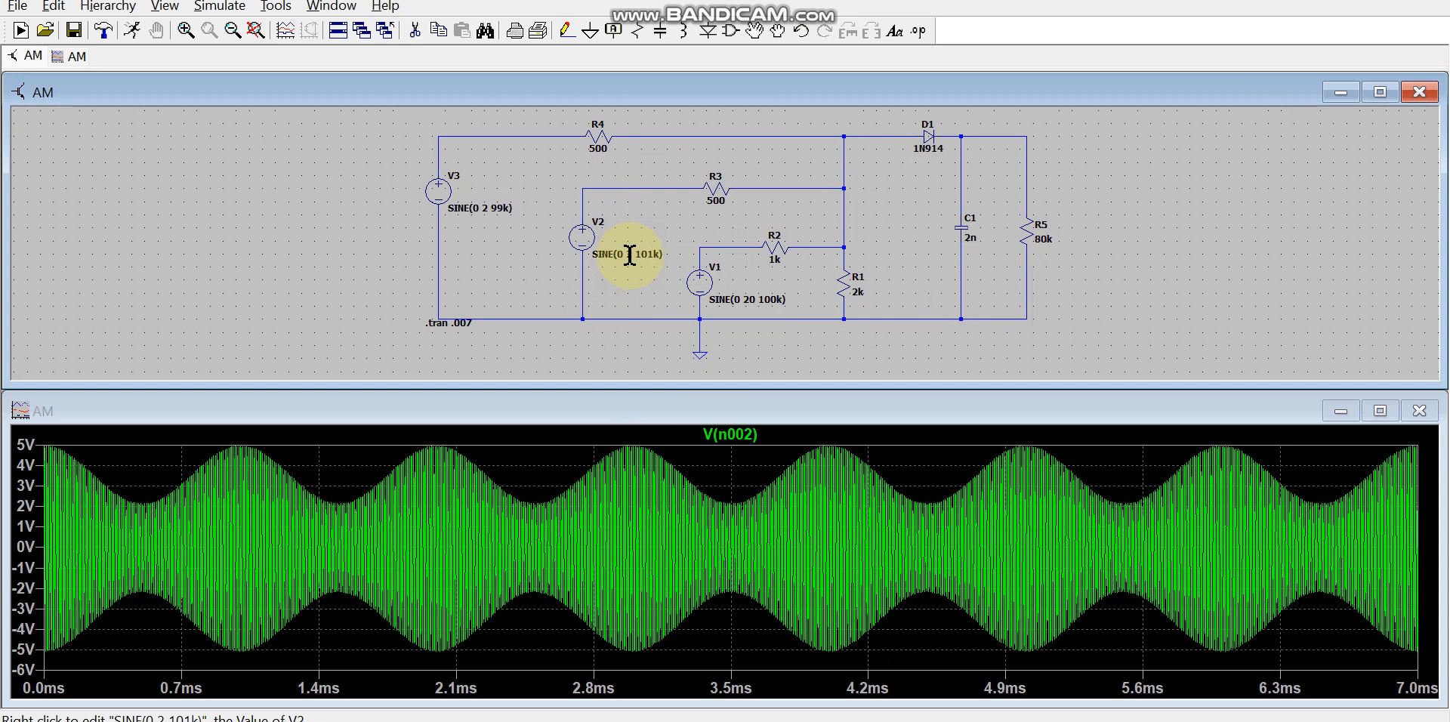
right_click(701, 287)
left_click(674, 373)
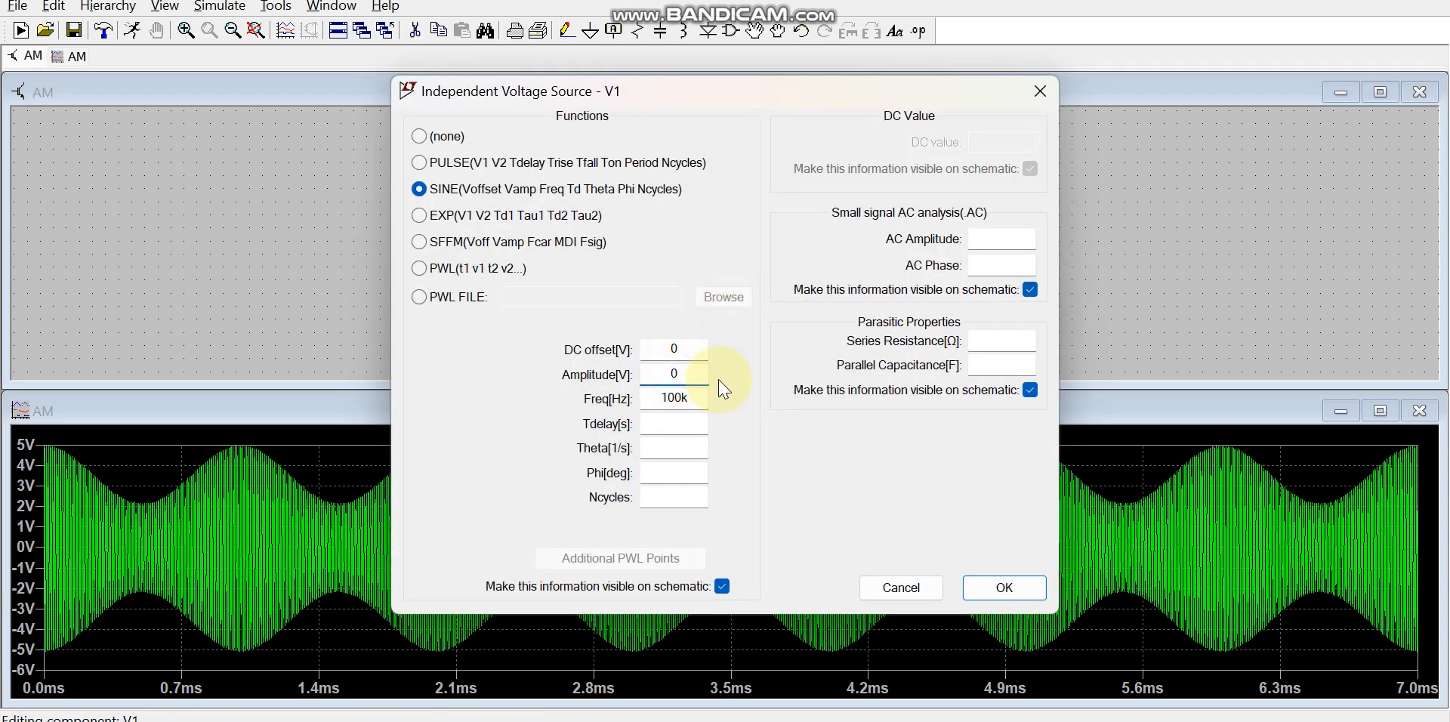
left_click(998, 586)
left_click(136, 33)
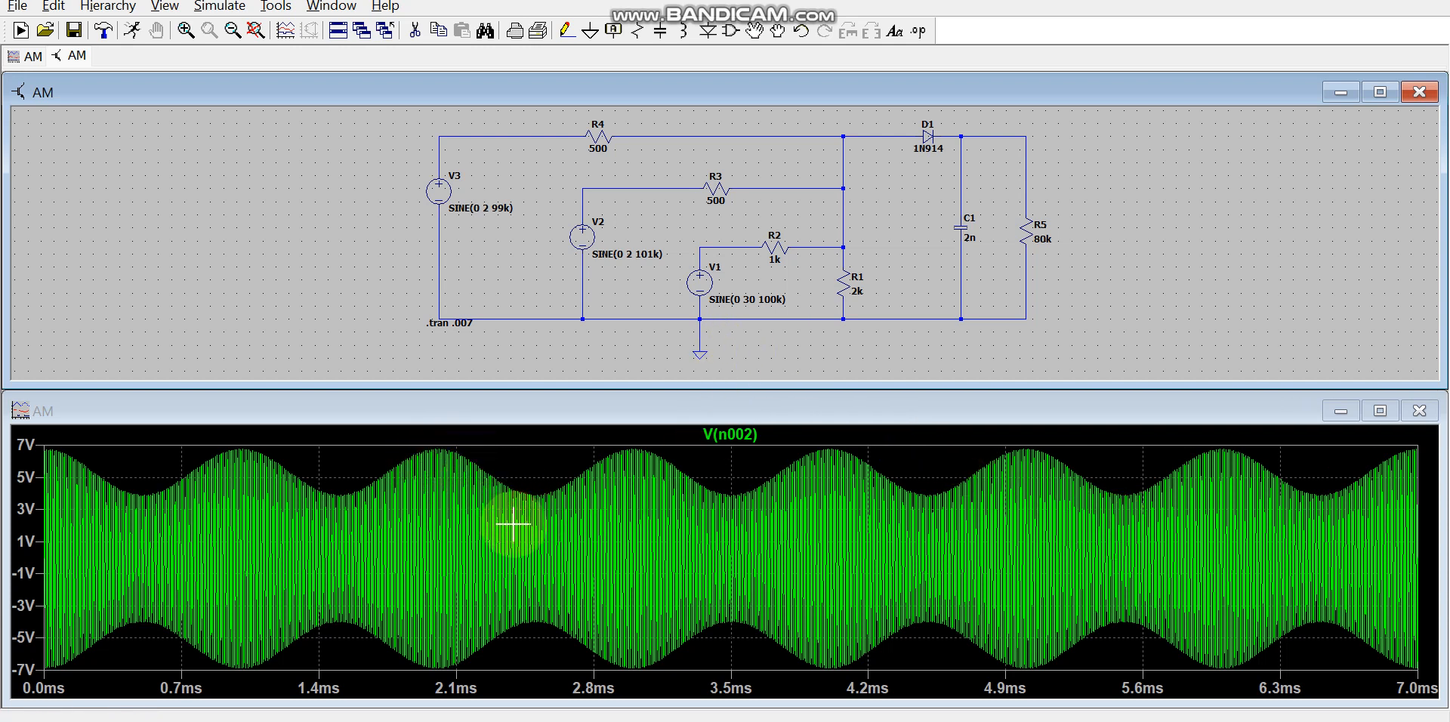
- Set V1's sine amplitude to 10 V and rerun the simulation
right_click(706, 279)
left_click_drag(686, 375, 649, 376)
type("10")
left_click(1004, 587)
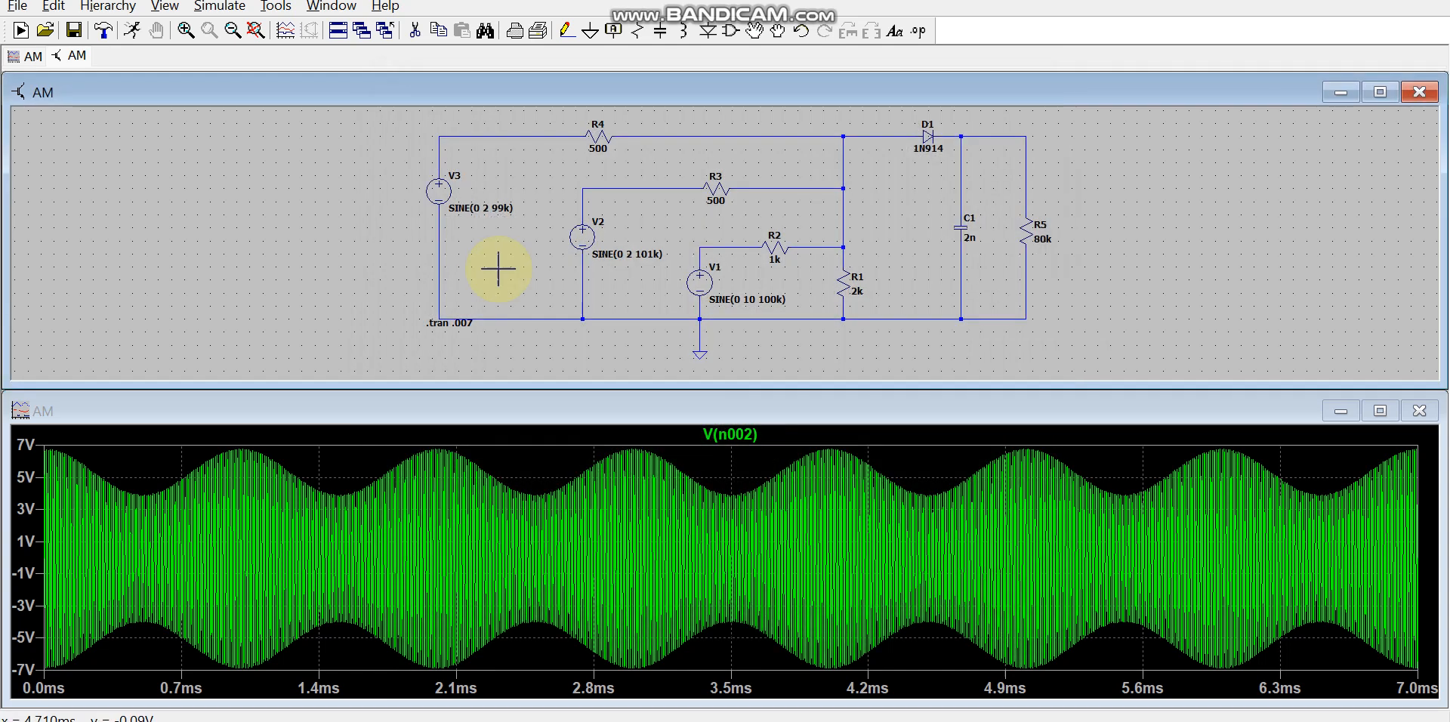
left_click(134, 31)
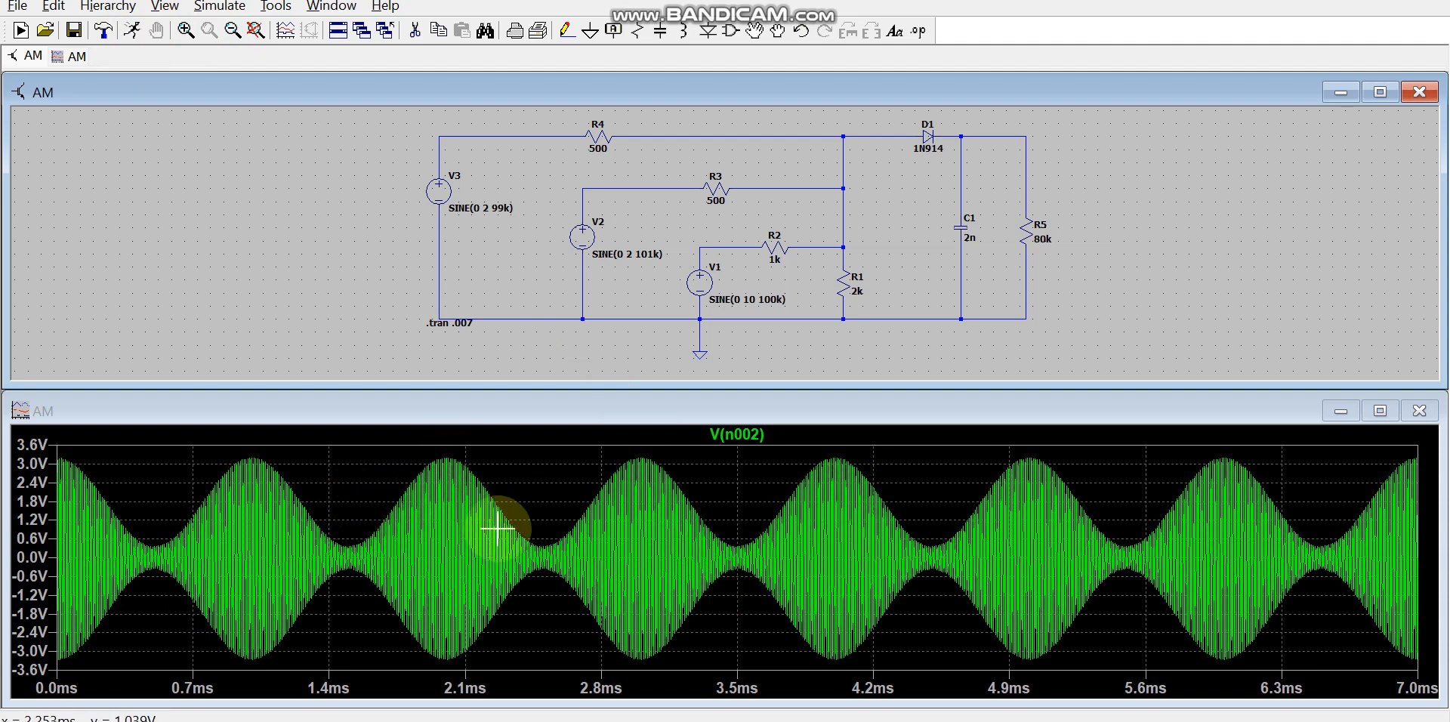
- Set V1's sine amplitude to 8 V and rerun the simulation
right_click(703, 282)
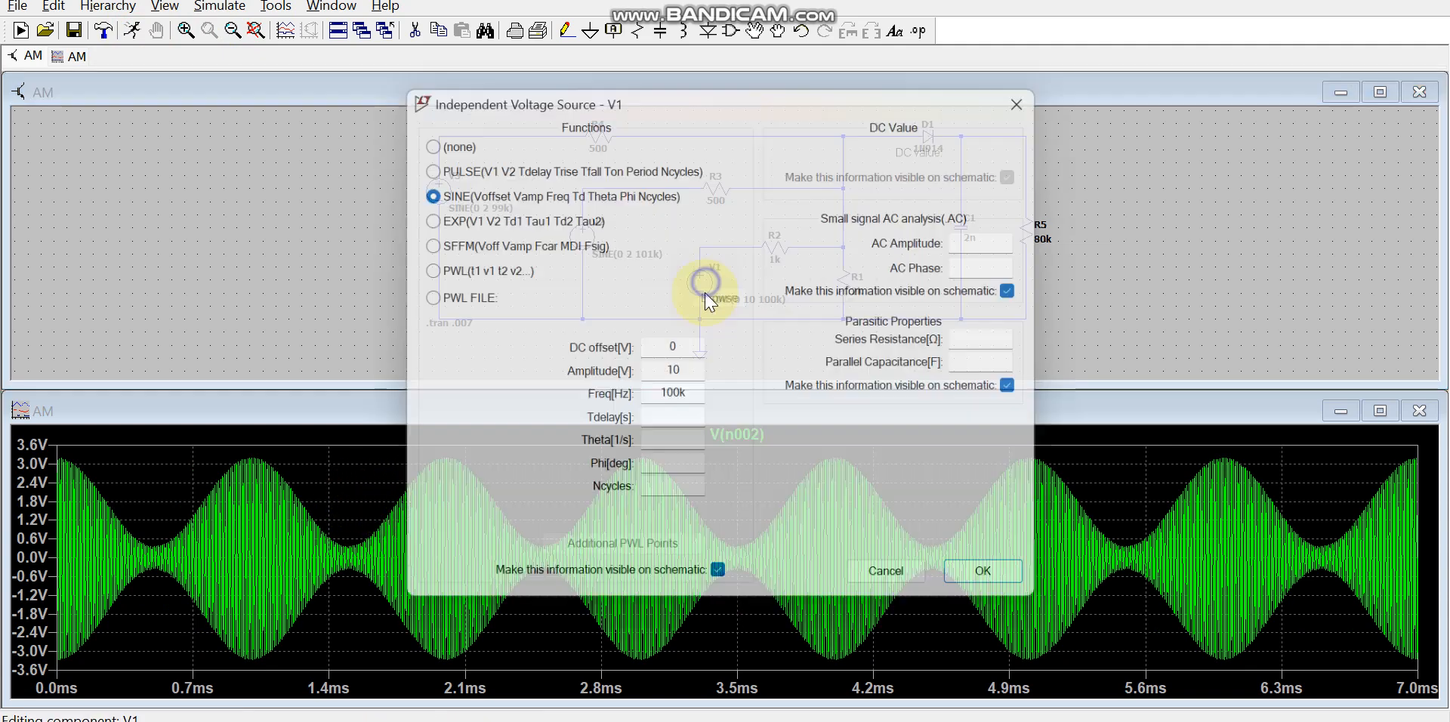
double_click(682, 374)
type("8")
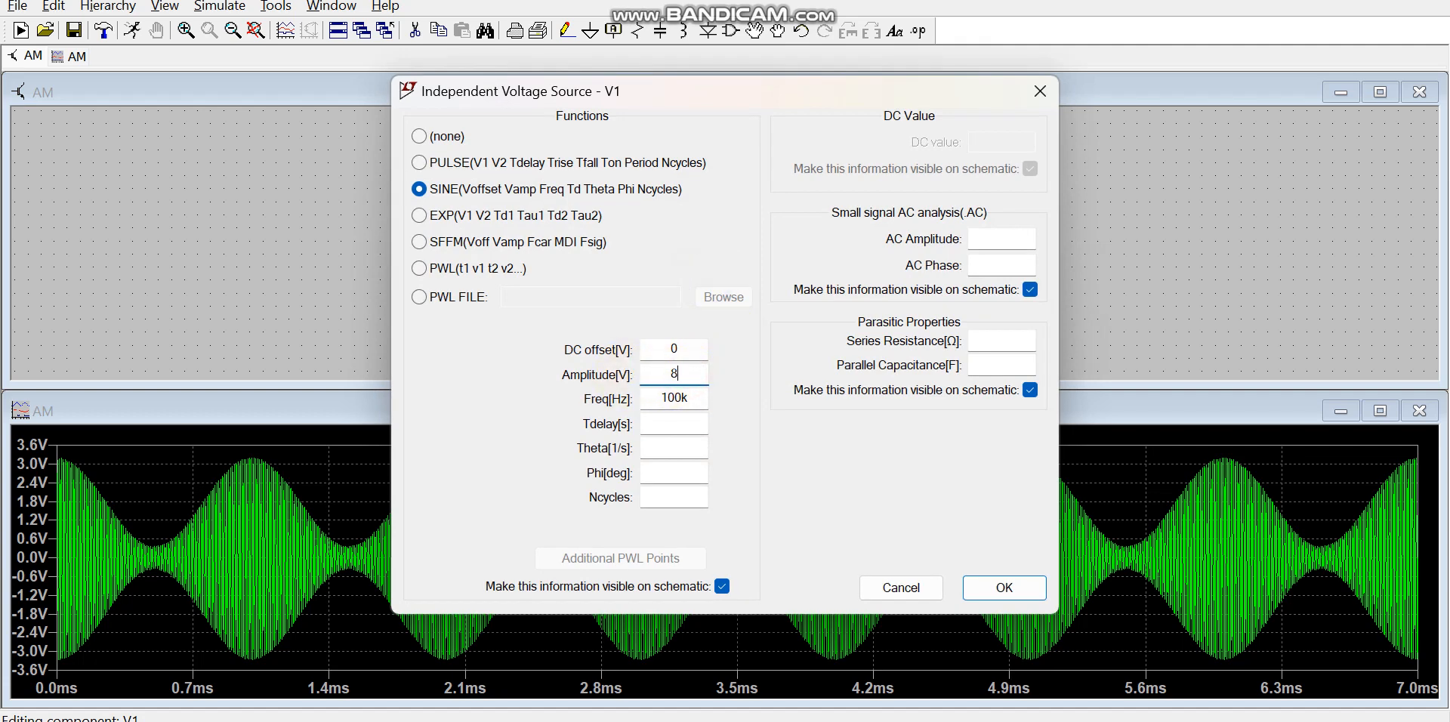
left_click(1004, 588)
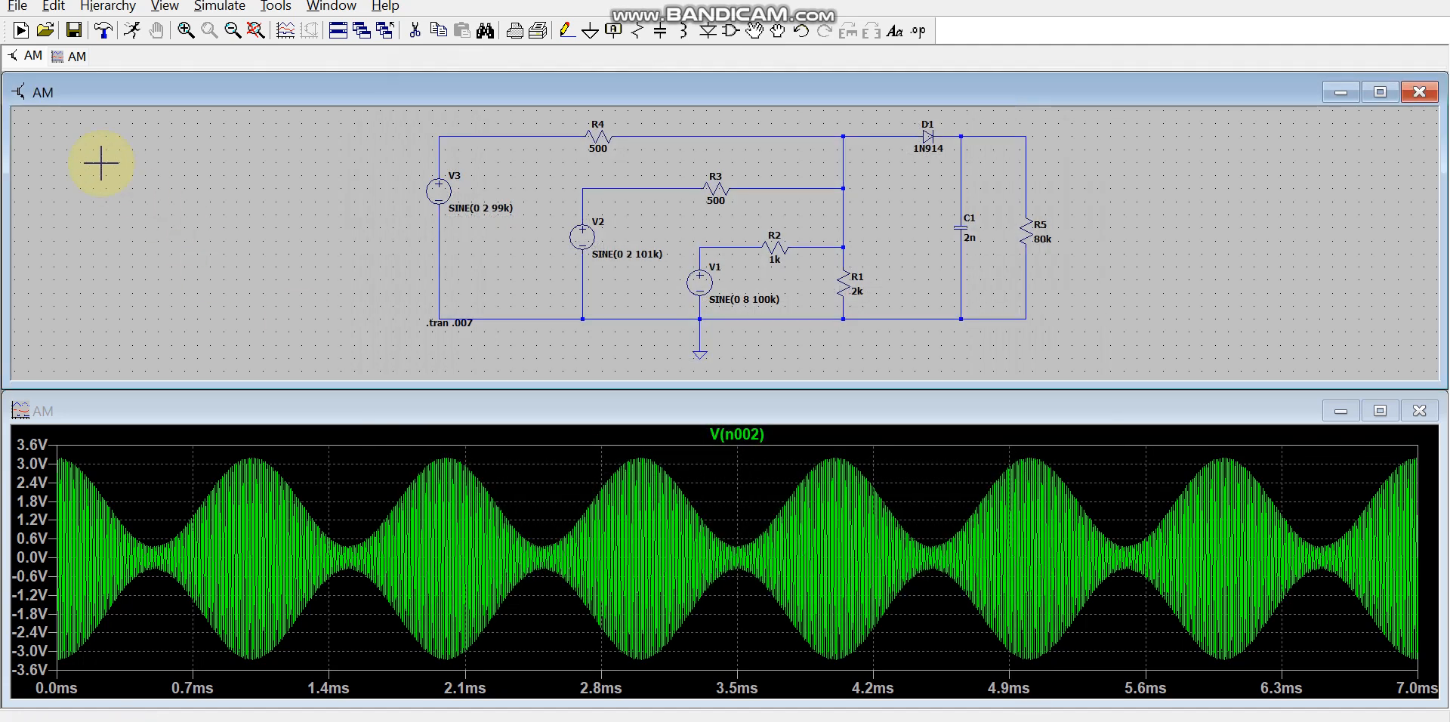
left_click(133, 36)
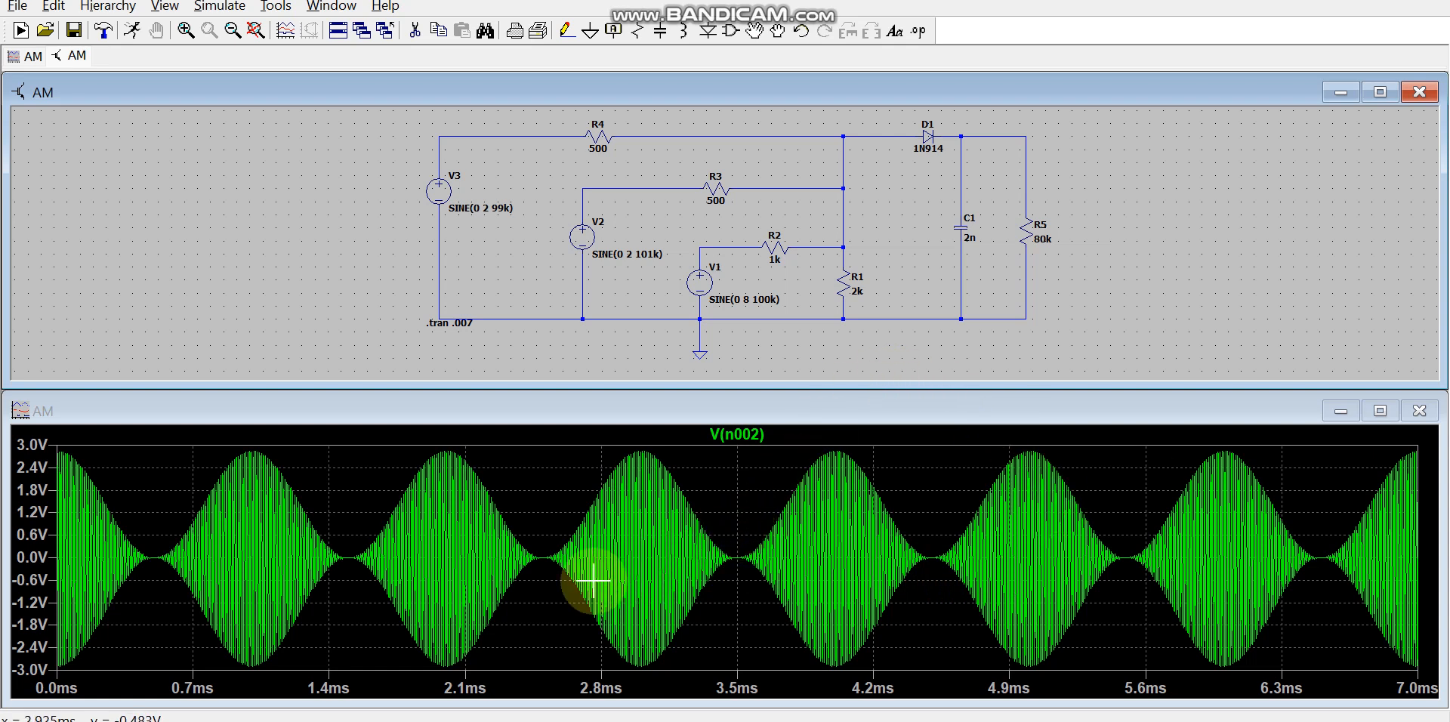
- Set V1's sine amplitude to 5 V and rerun the simulation
right_click(702, 288)
left_click_drag(689, 376, 625, 381)
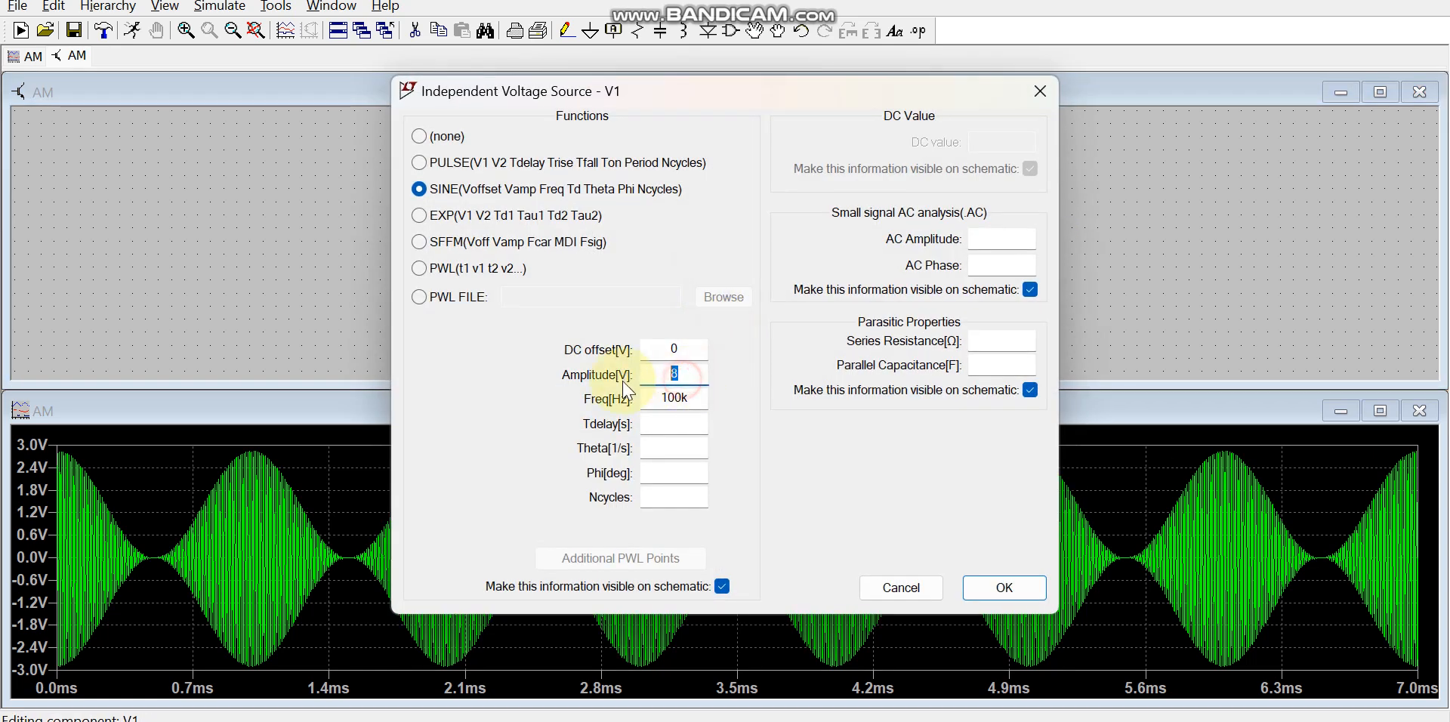
type("5")
left_click(1008, 588)
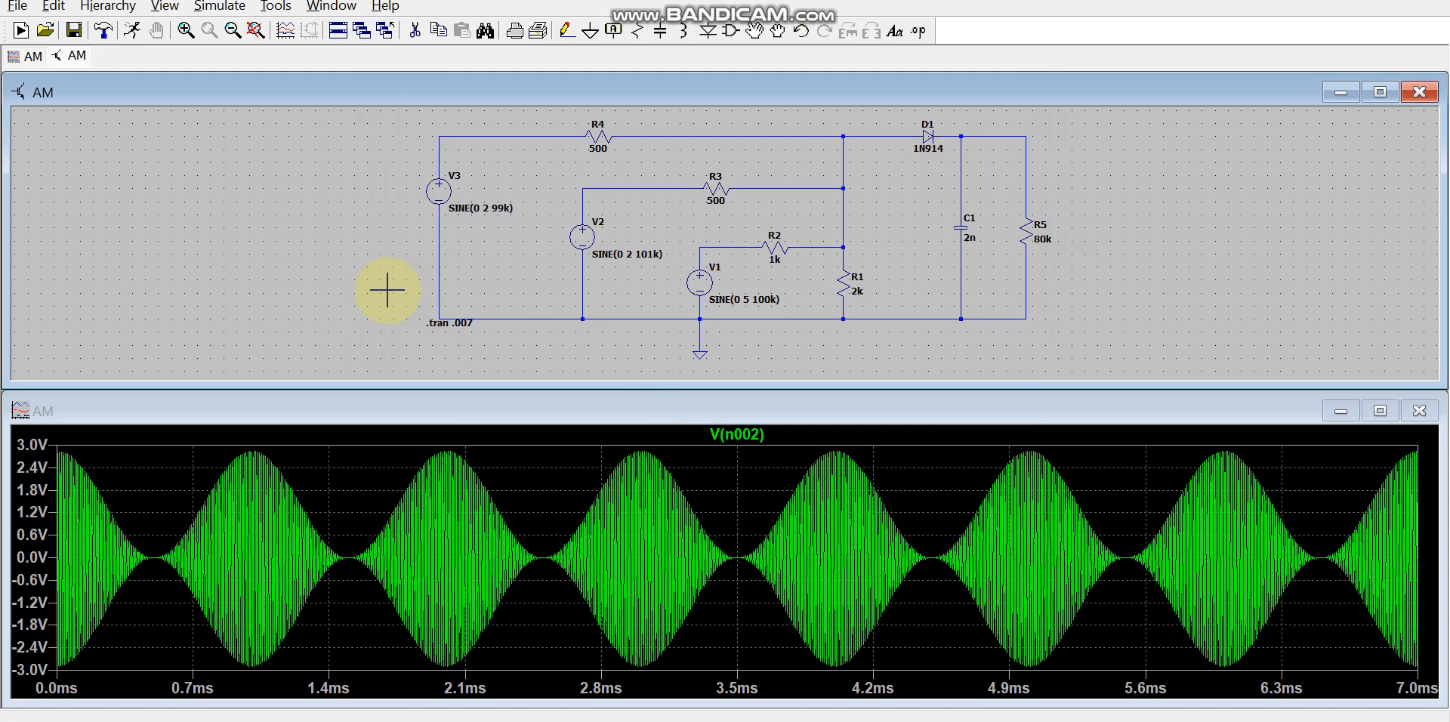
left_click(133, 35)
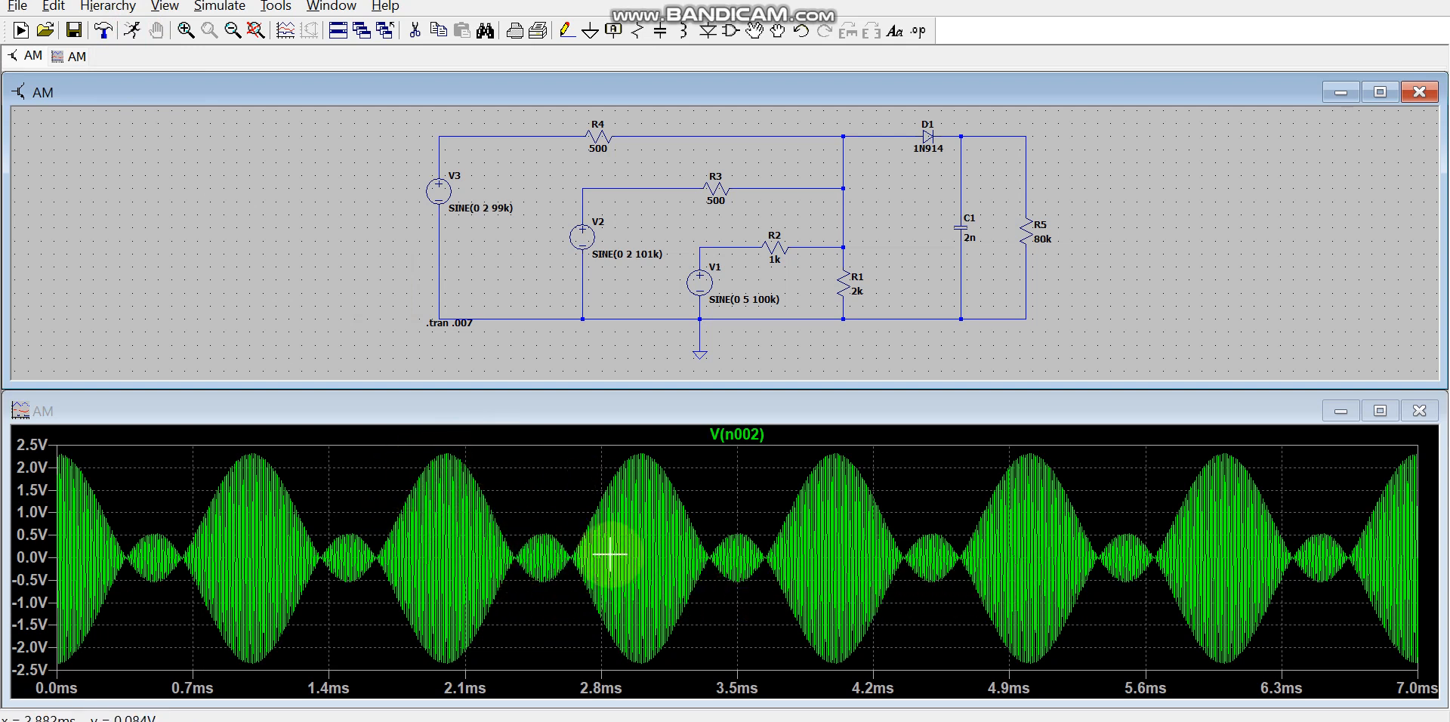
- Set V1's sine amplitude to 4 V and rerun the simulation
right_click(698, 284)
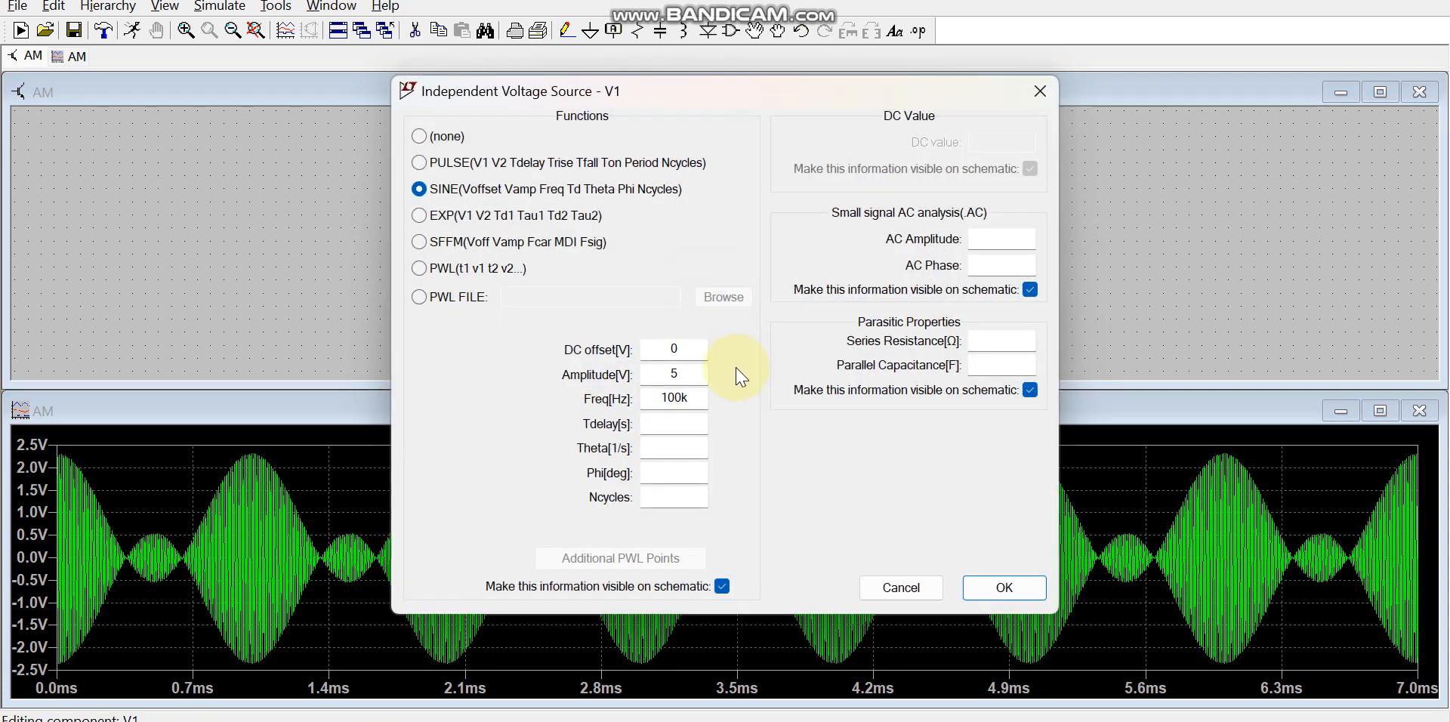
double_click(664, 373)
type("4")
left_click(1004, 587)
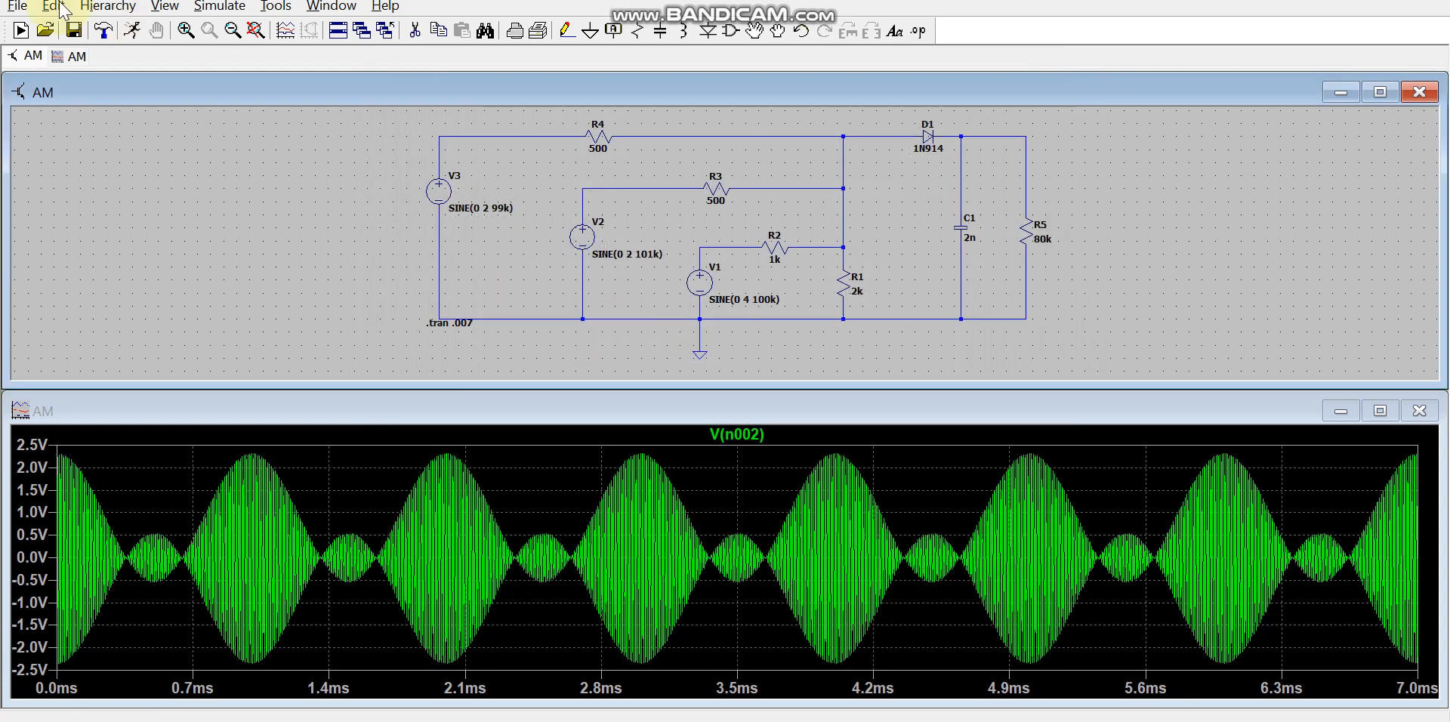
left_click(129, 36)
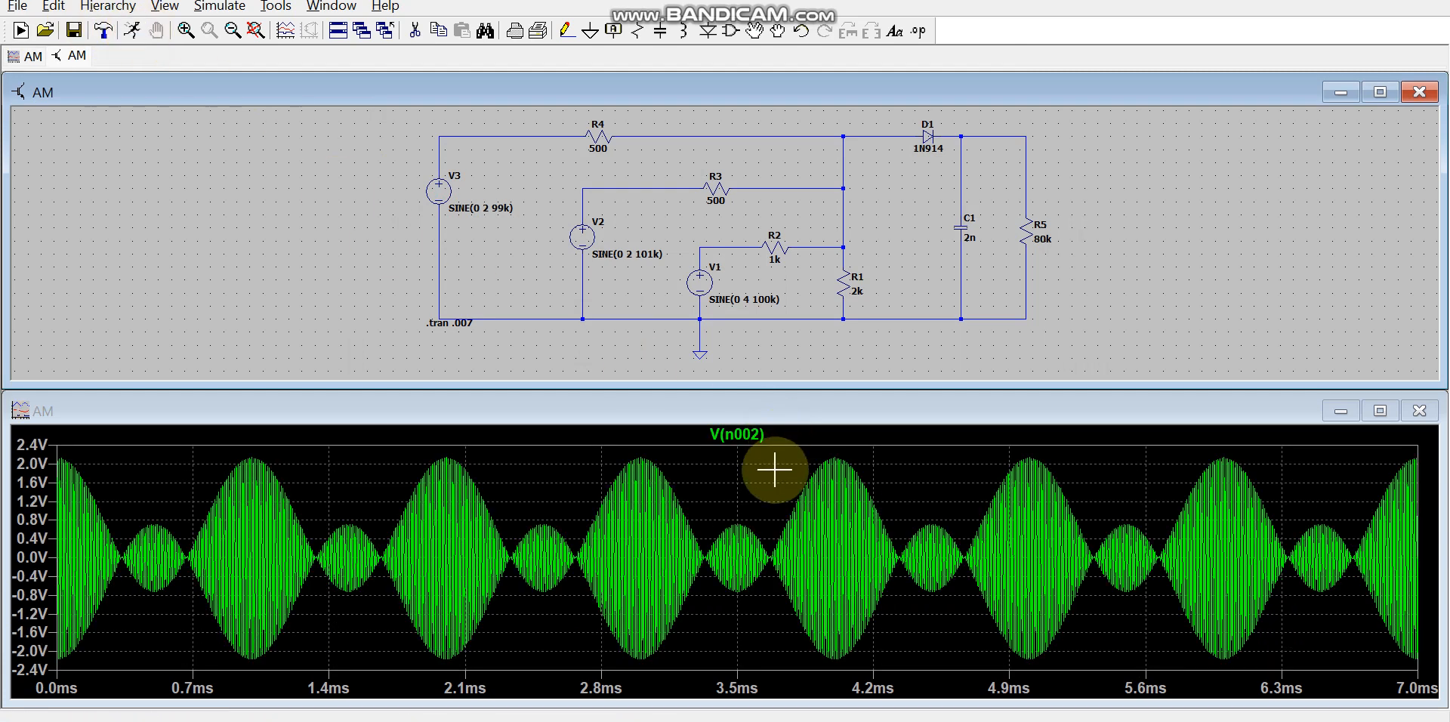
- Set V1's sine amplitude to 20 V and rerun the simulation
right_click(707, 282)
left_click_drag(690, 370, 603, 376)
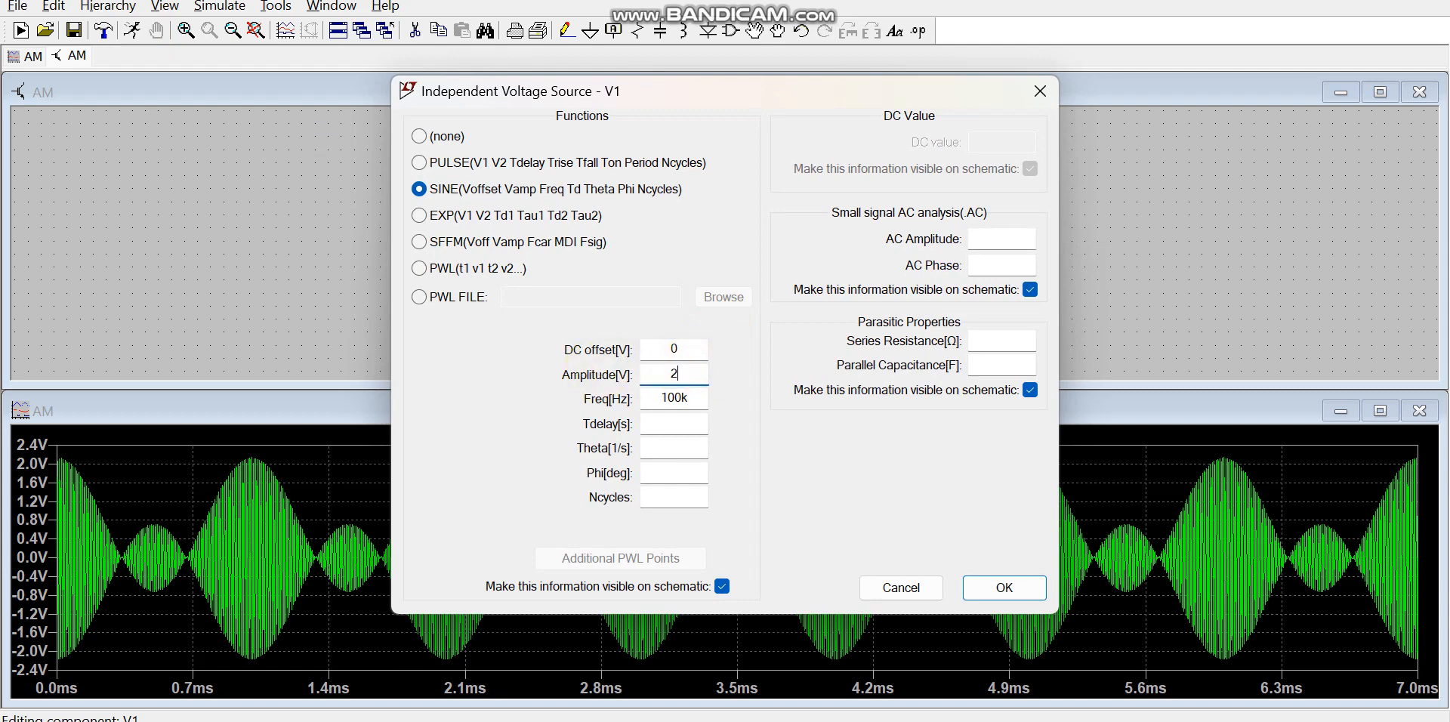
left_click(997, 588)
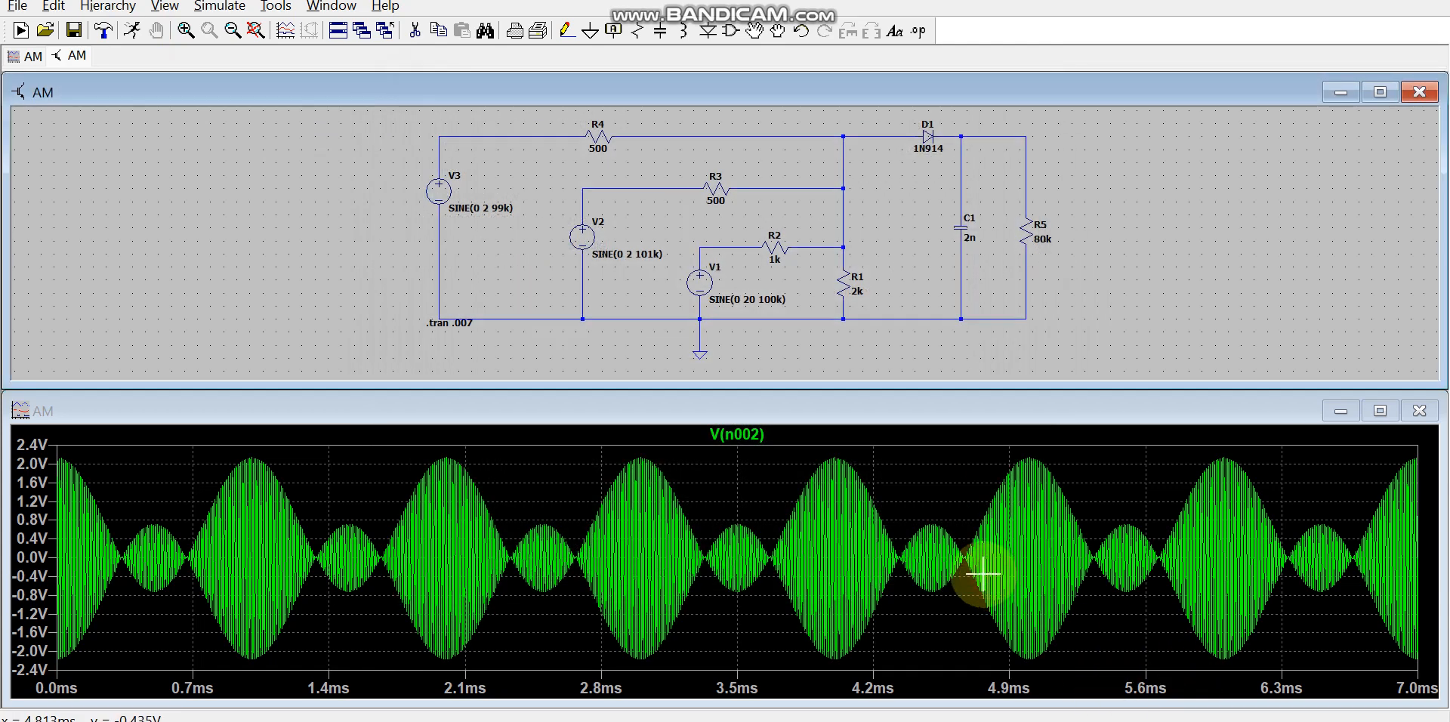
left_click(132, 30)
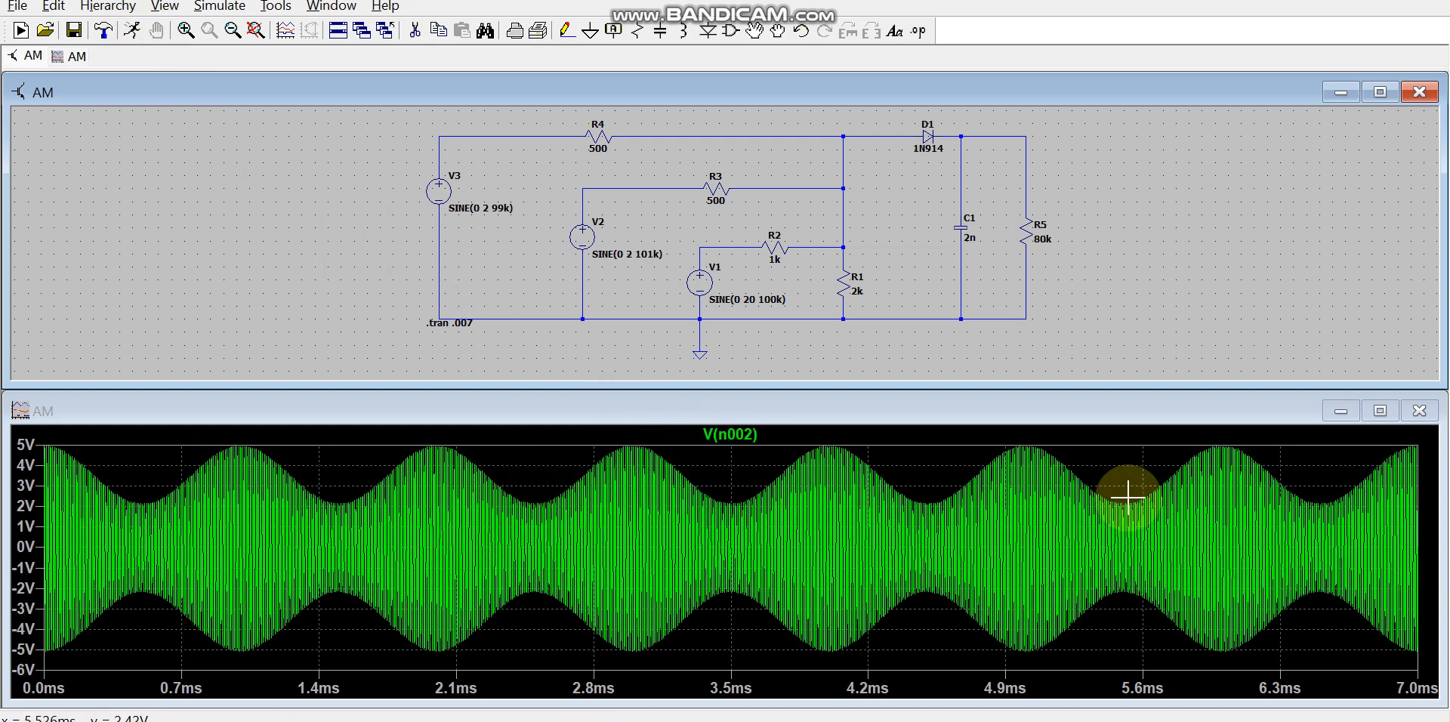
- Add the voltage at diode D1's output node to the plot and inspect the waveforms between about 2.4 and 4.8 ms
left_click_drag(936, 197, 861, 213)
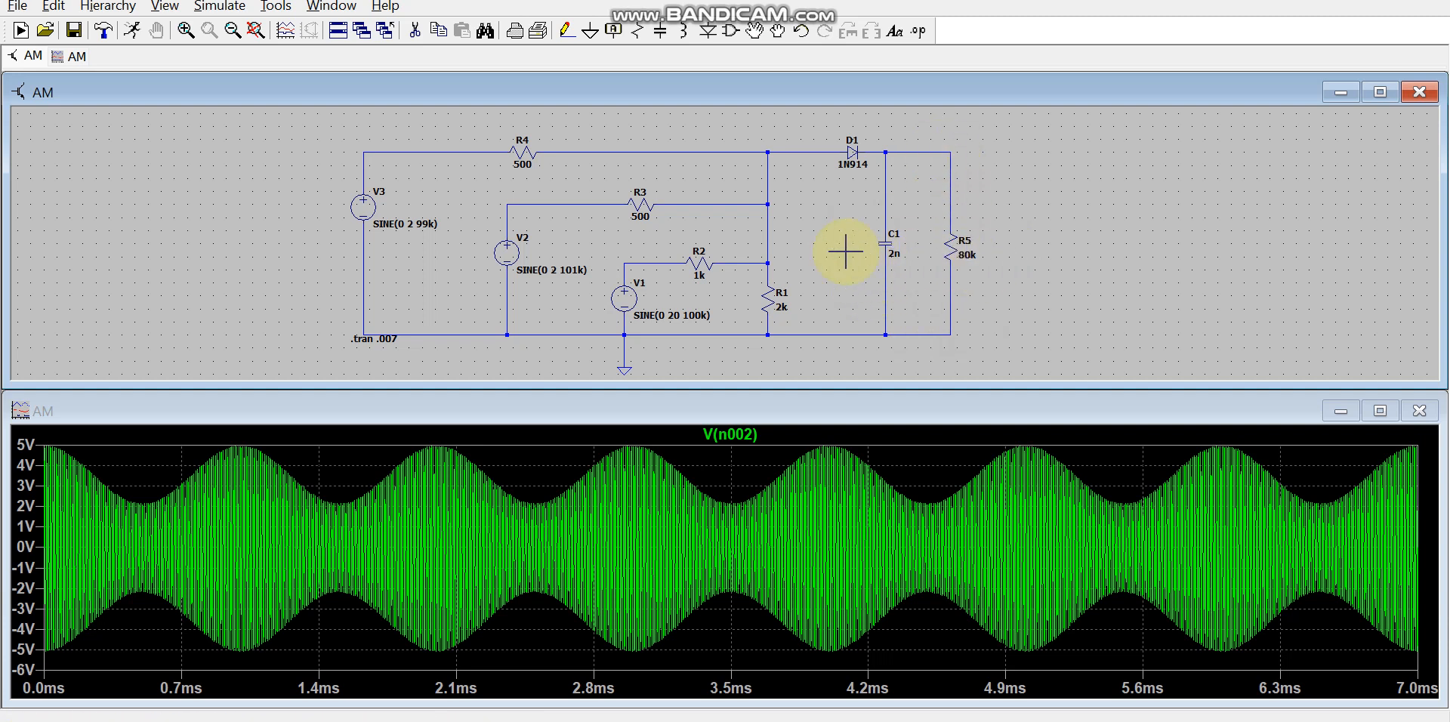
left_click(931, 152)
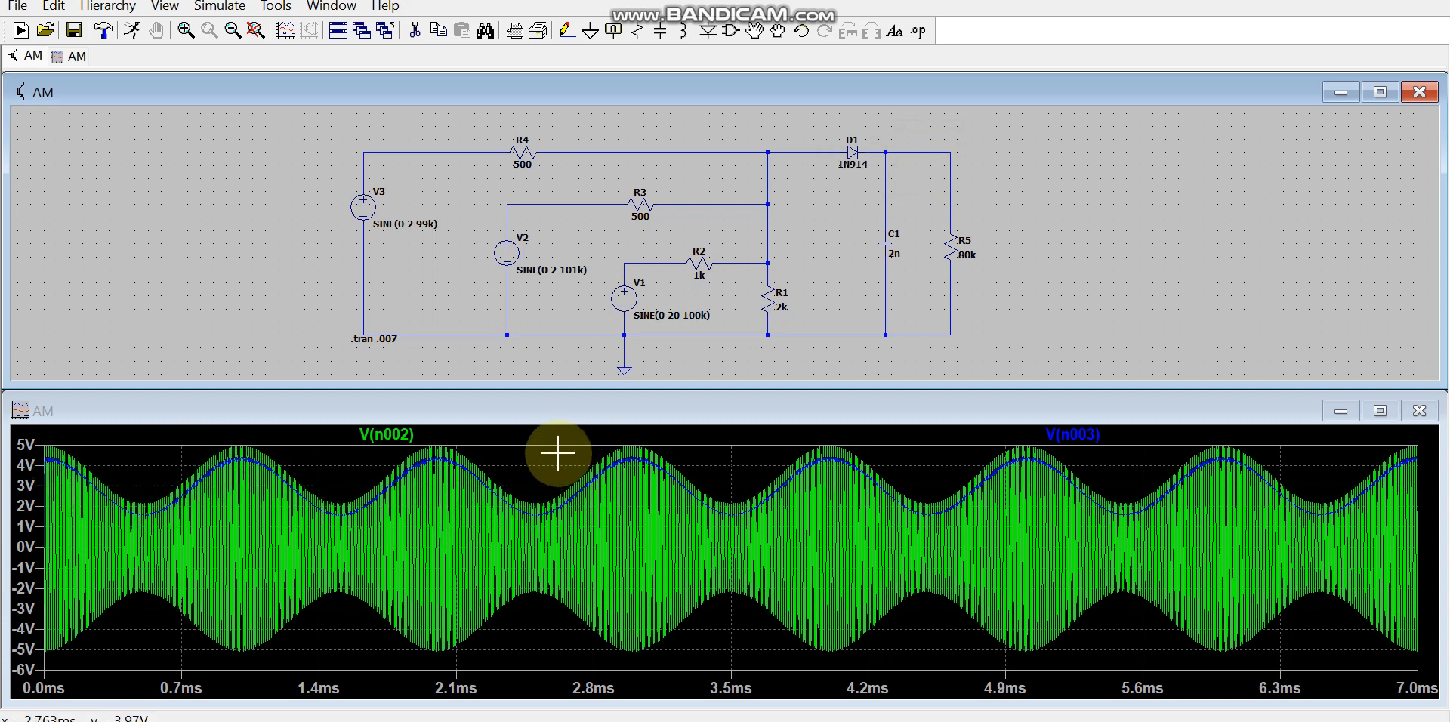
left_click_drag(537, 436, 949, 605)
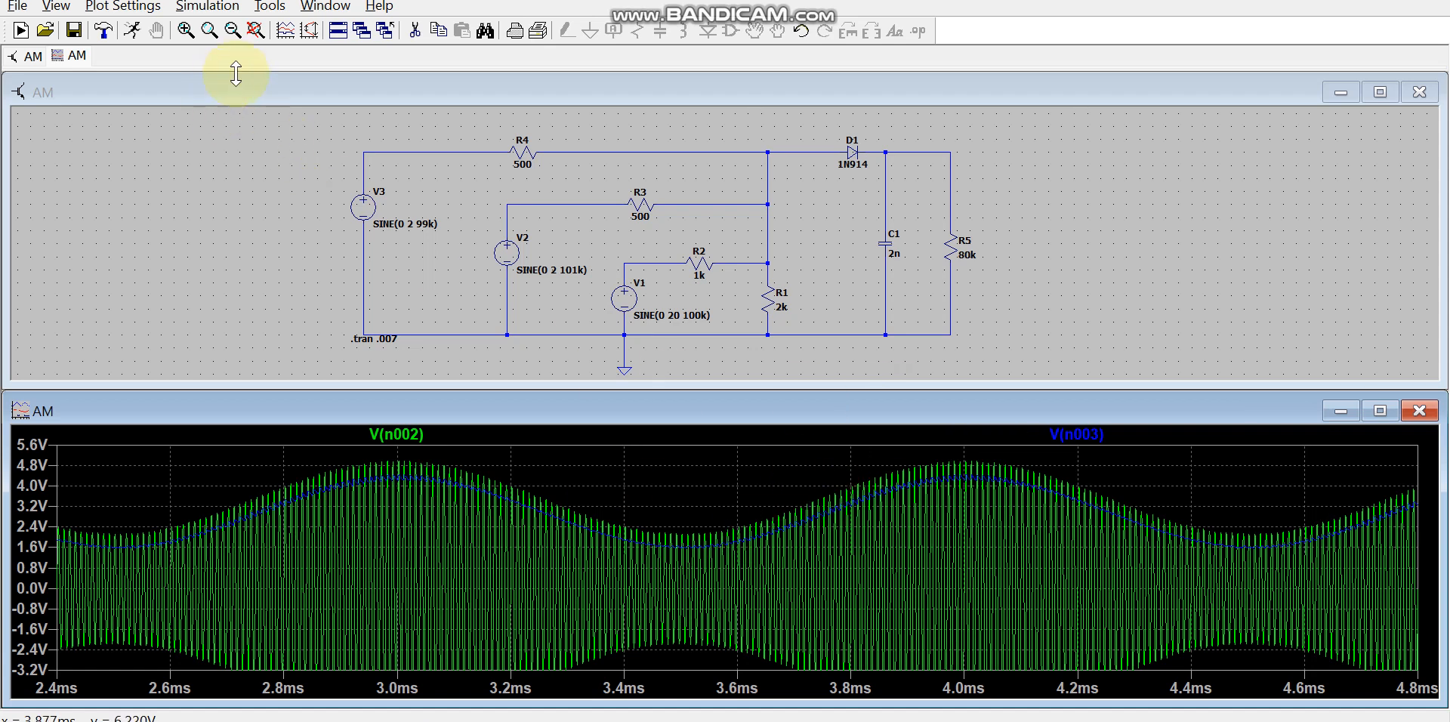
left_click(255, 31)
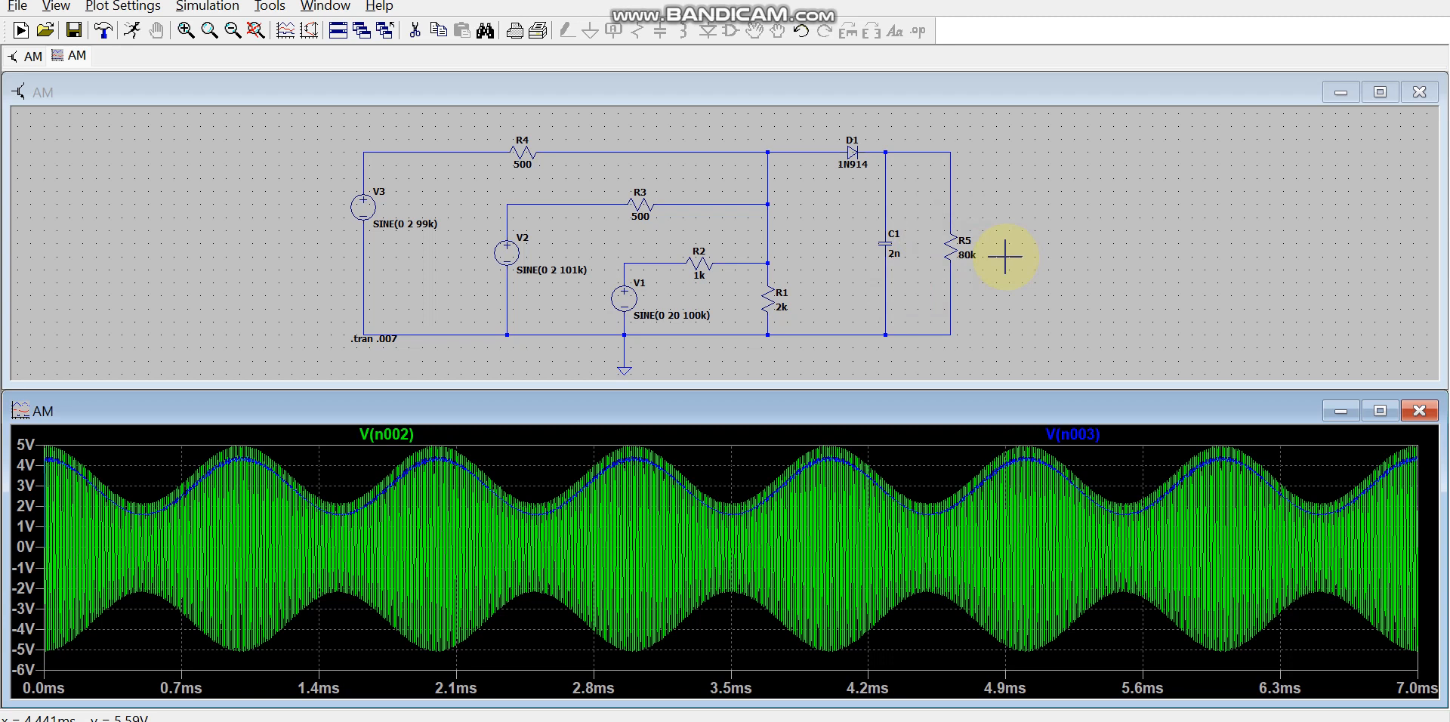
- Set resistor R5 to 30k and rerun the simulation
right_click(949, 243)
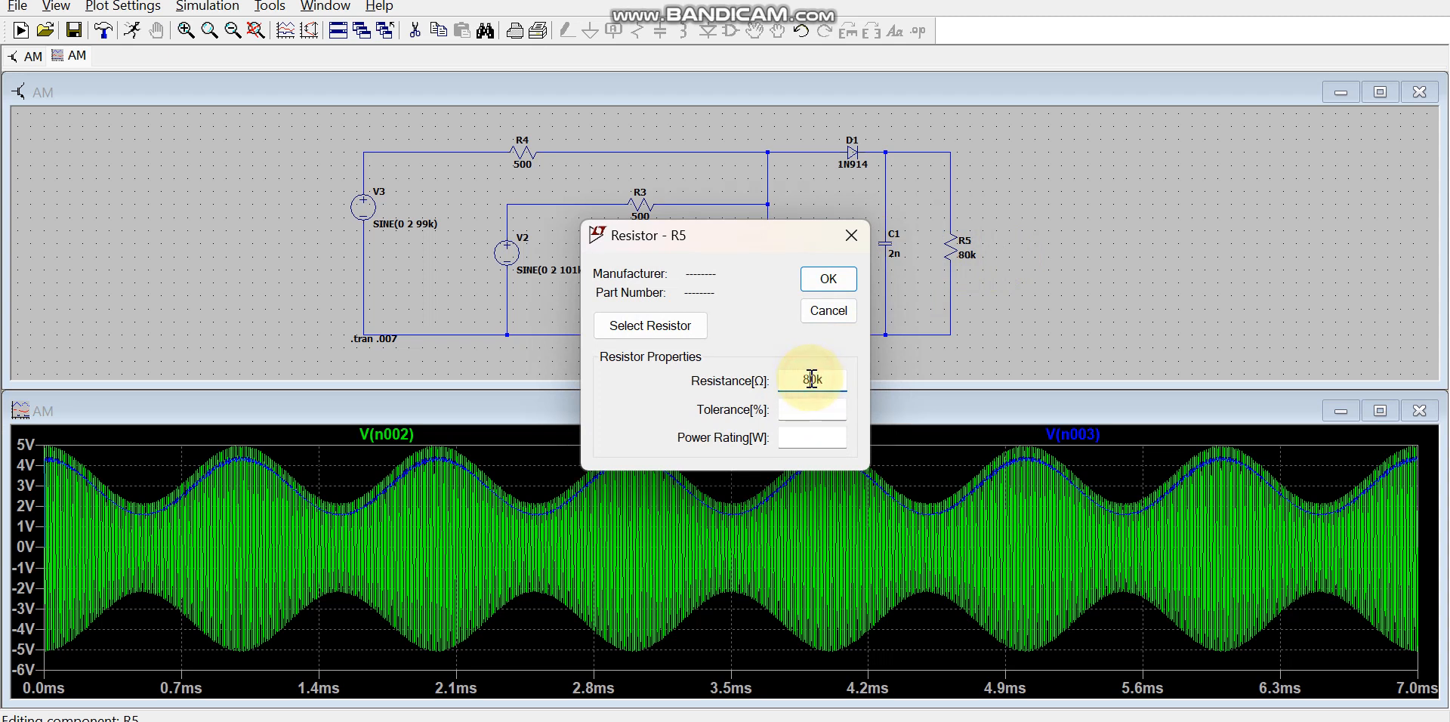
type("3")
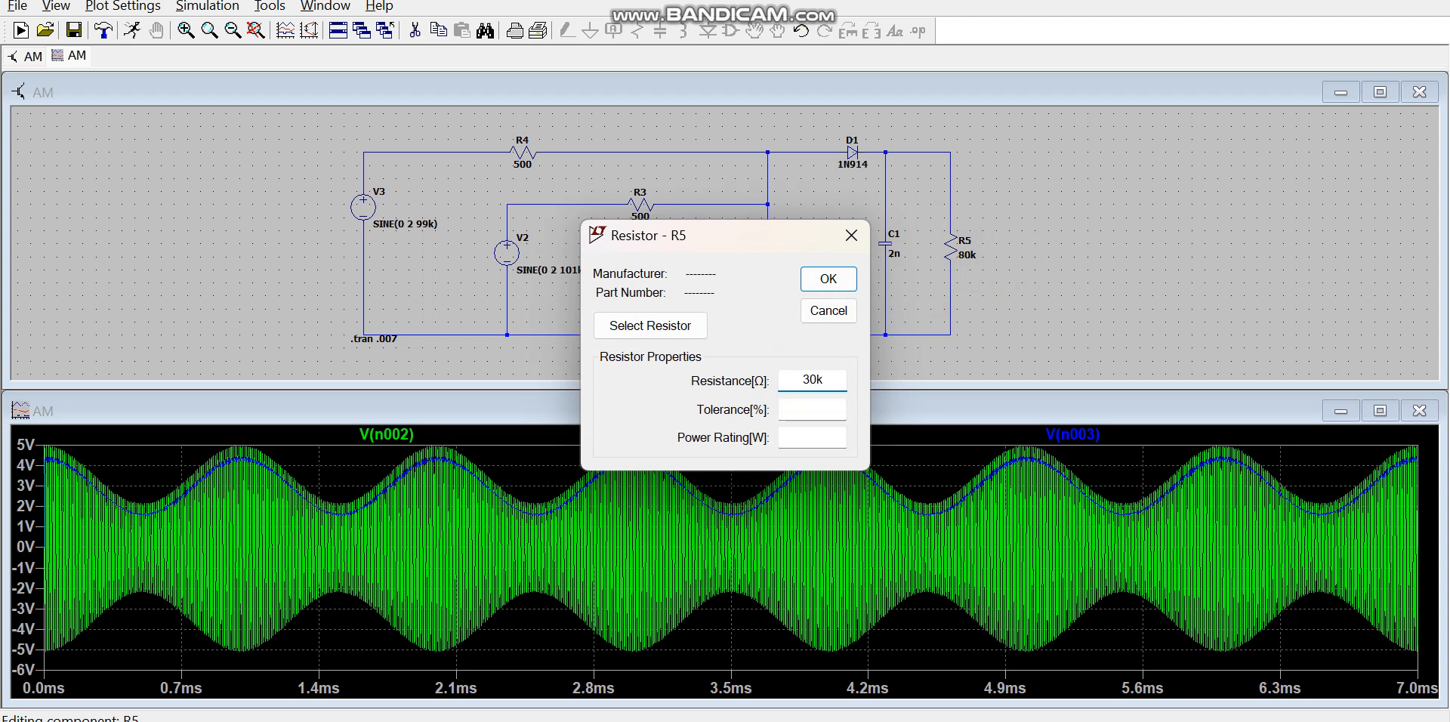
left_click(834, 281)
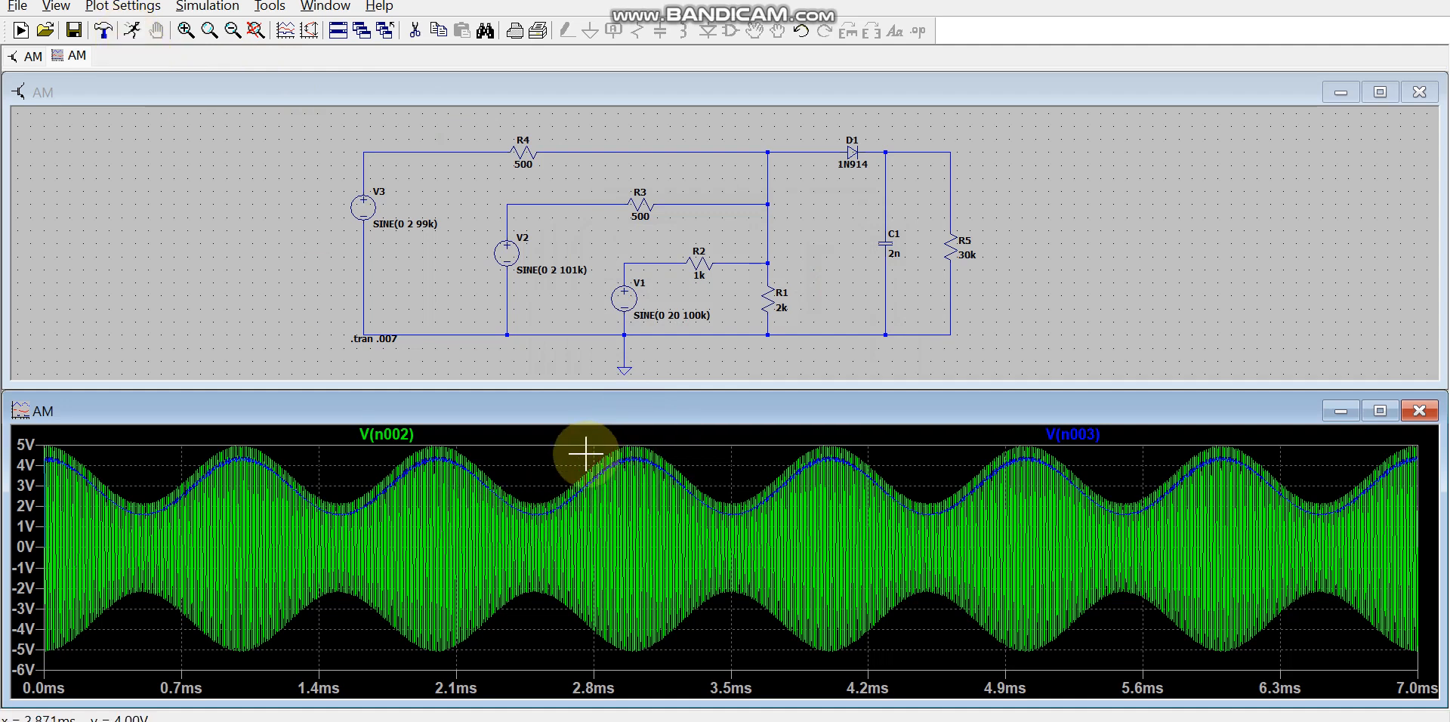
left_click(135, 28)
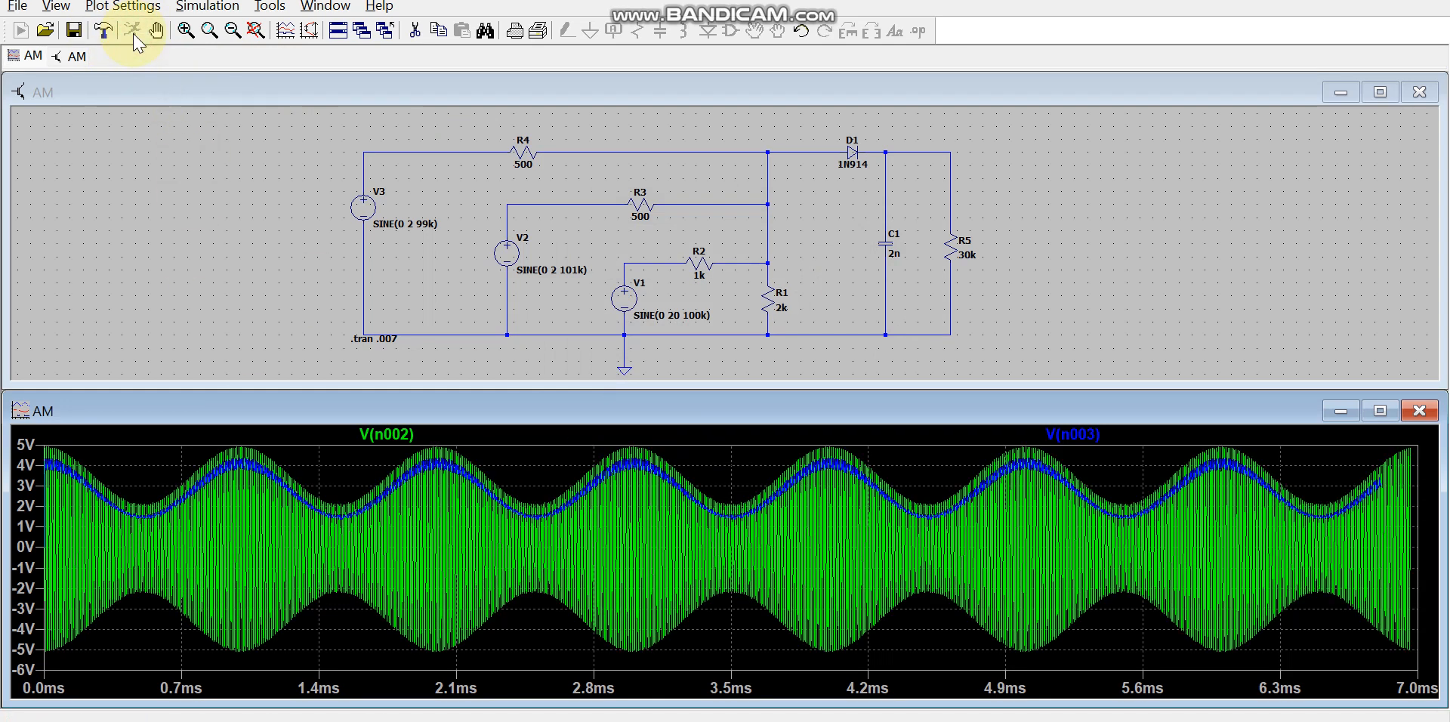
- Inspect the detector output's ripple between about 2.72 and 3.12 ms, and rerun the simulation to restore the full plot
left_click_drag(583, 450, 647, 508)
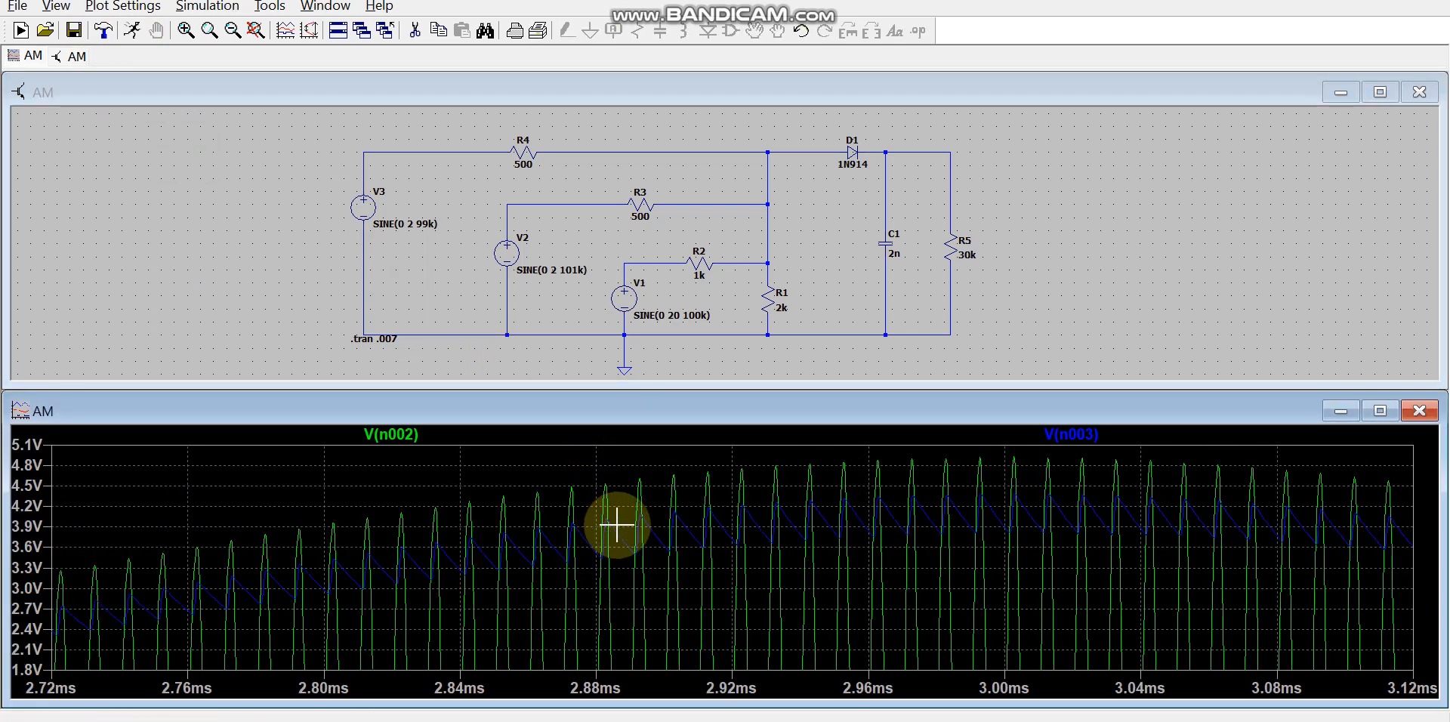
left_click(134, 31)
left_click(925, 310)
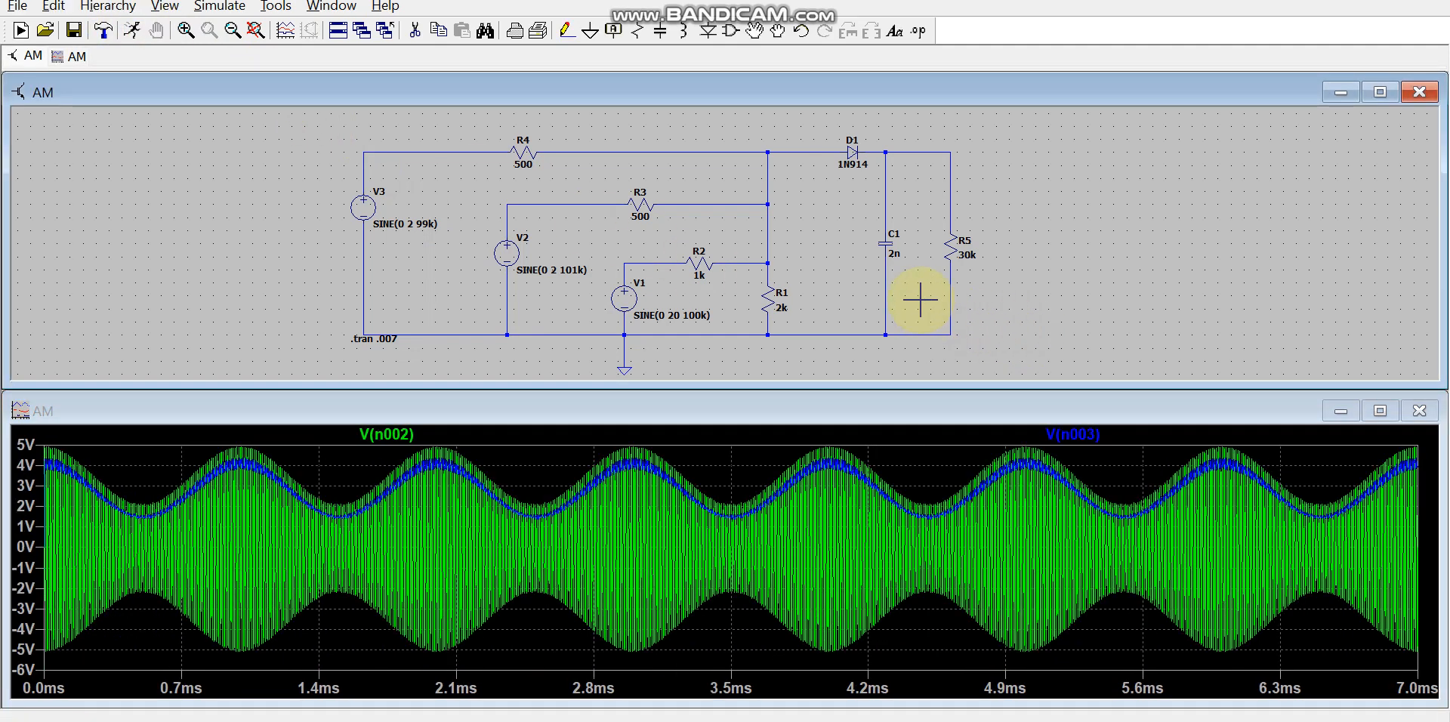
- Set capacitor C1 to 1n and rerun the simulation
right_click(891, 247)
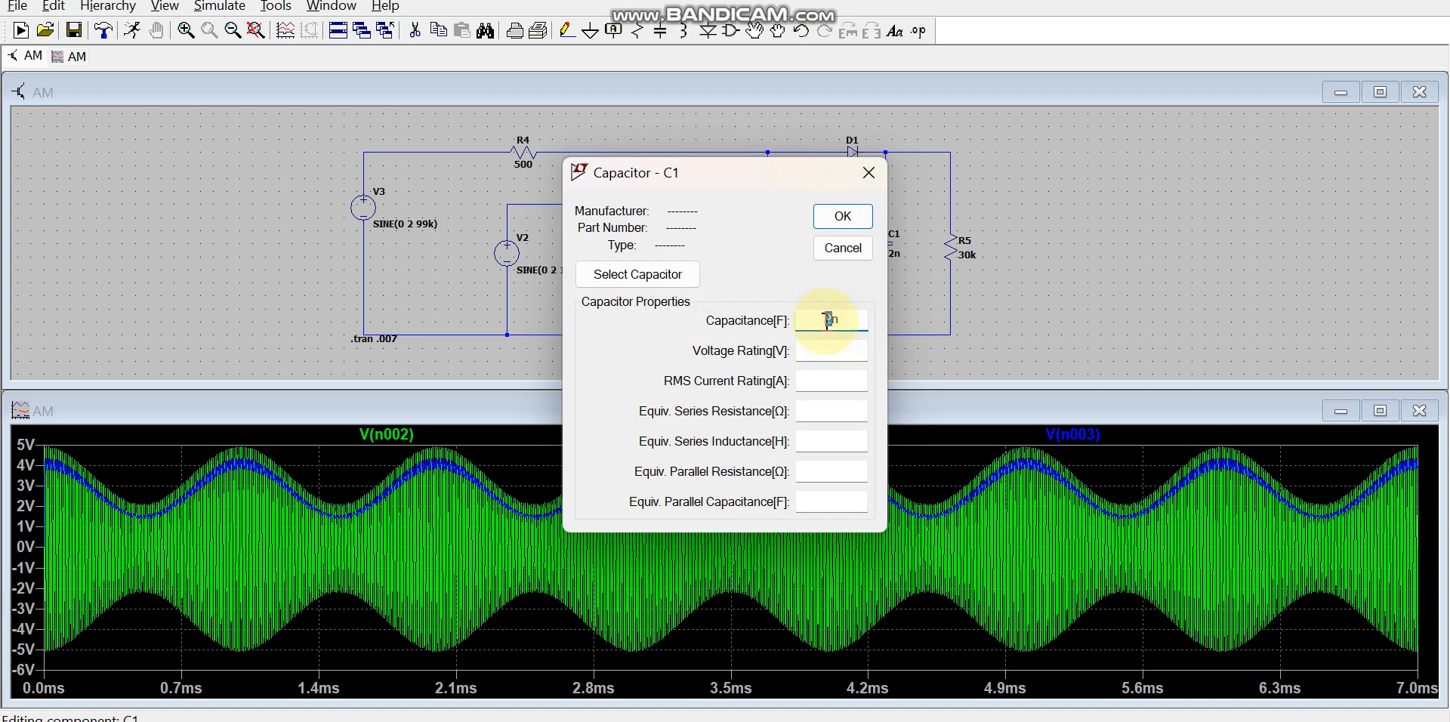
type("1")
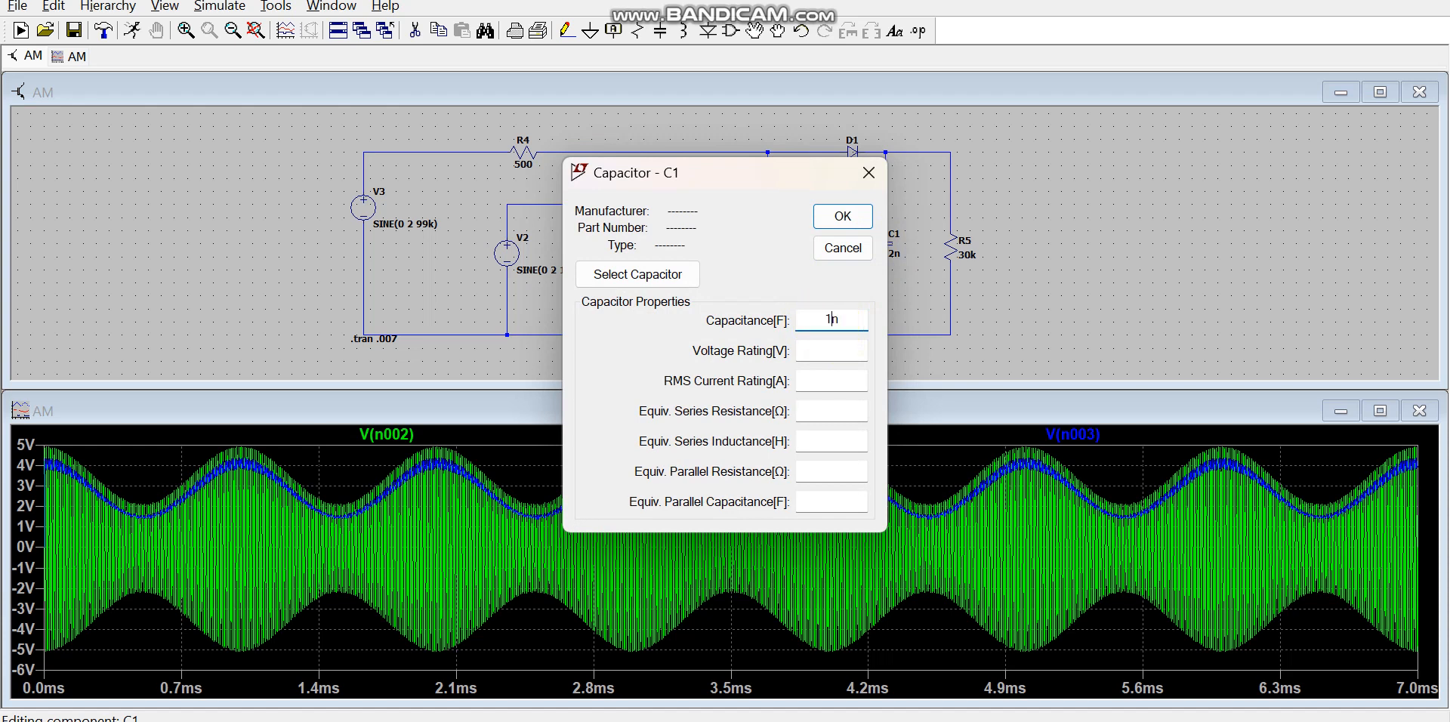
left_click(858, 209)
left_click(133, 31)
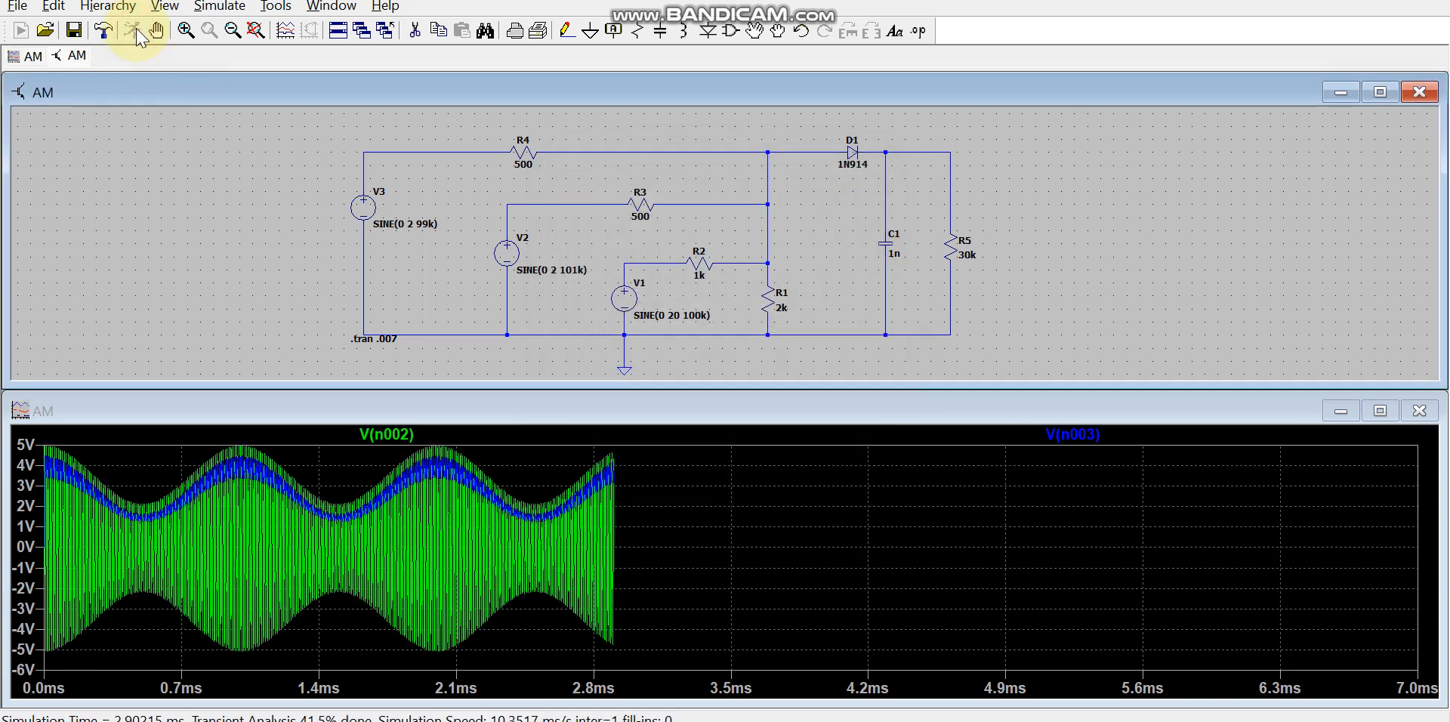
- Set resistor R5 to 10k and rerun the simulation
right_click(960, 248)
left_click(982, 259)
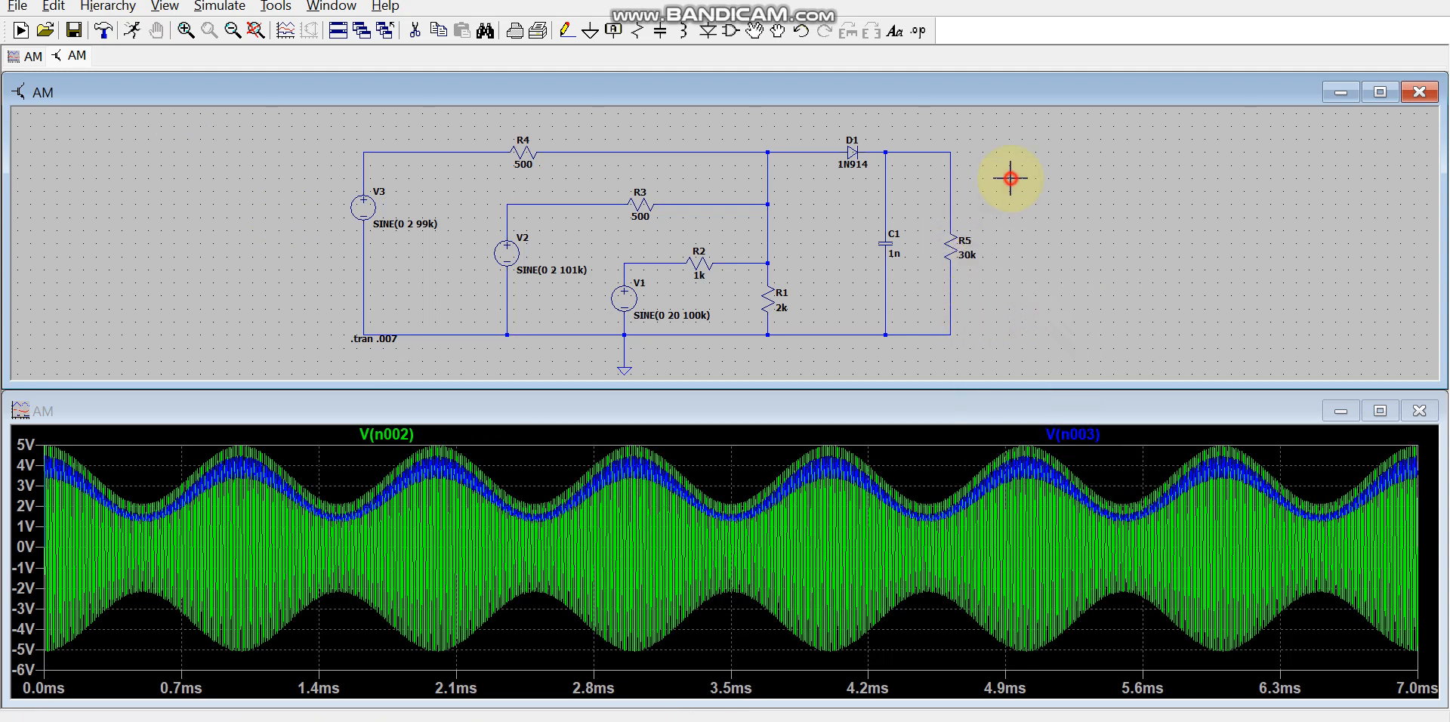
right_click(949, 249)
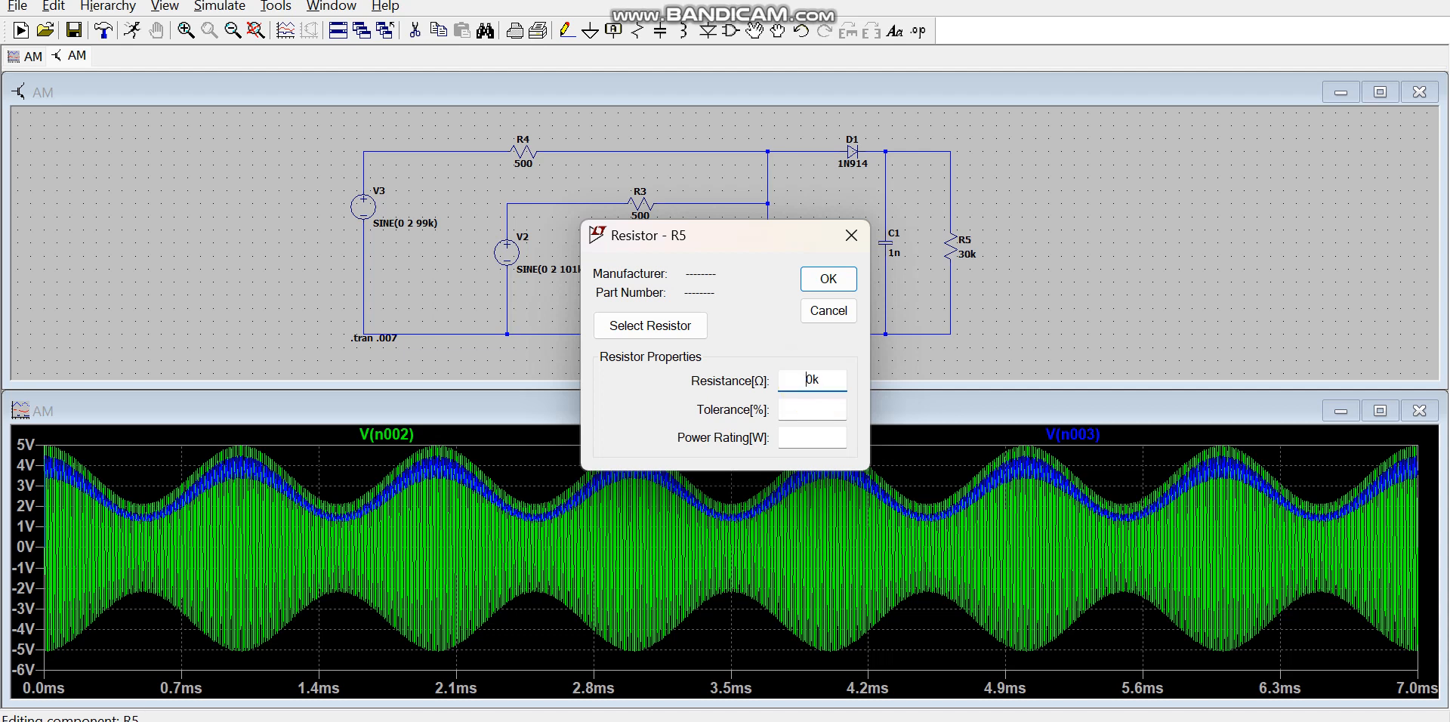
left_click(830, 281)
left_click(134, 31)
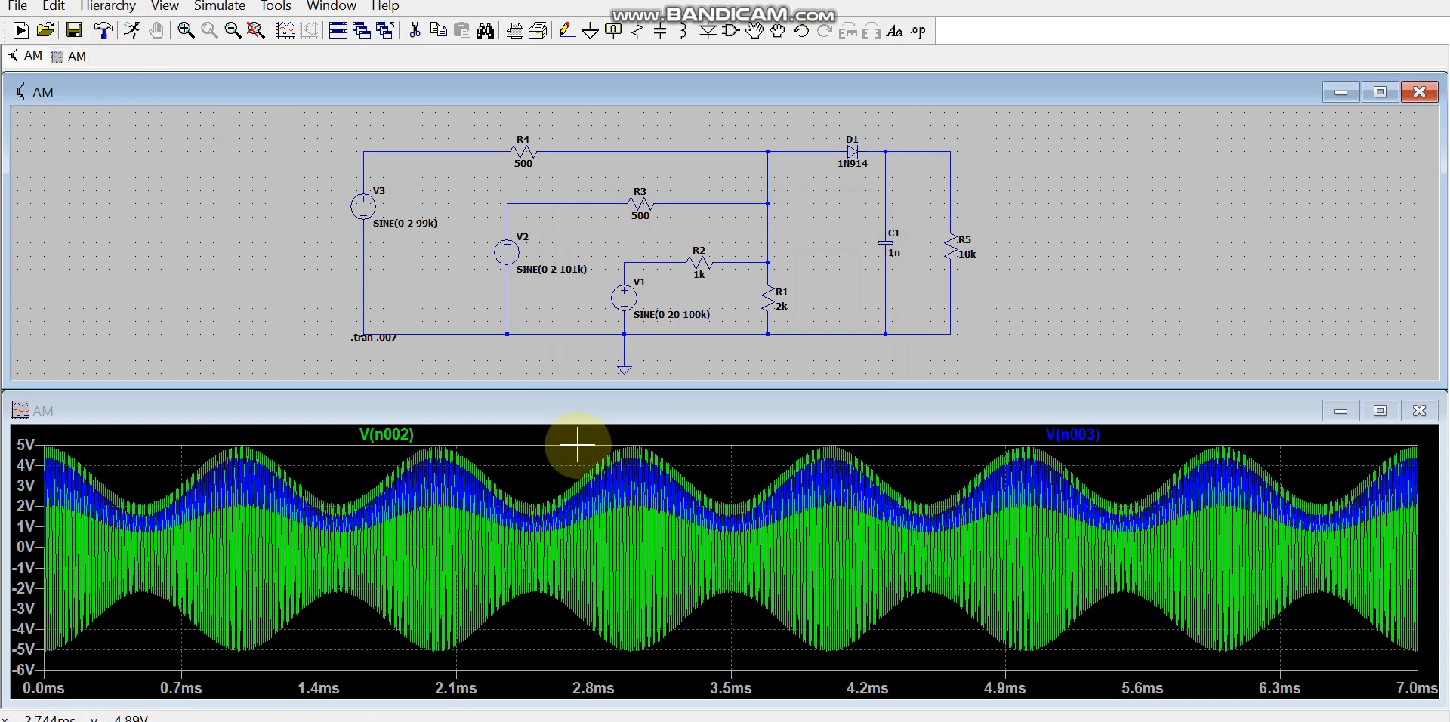
- Inspect the detector output's ripple between about 2.92 and 3.12 ms, and rerun the simulation to restore the full plot
left_click_drag(564, 437, 721, 557)
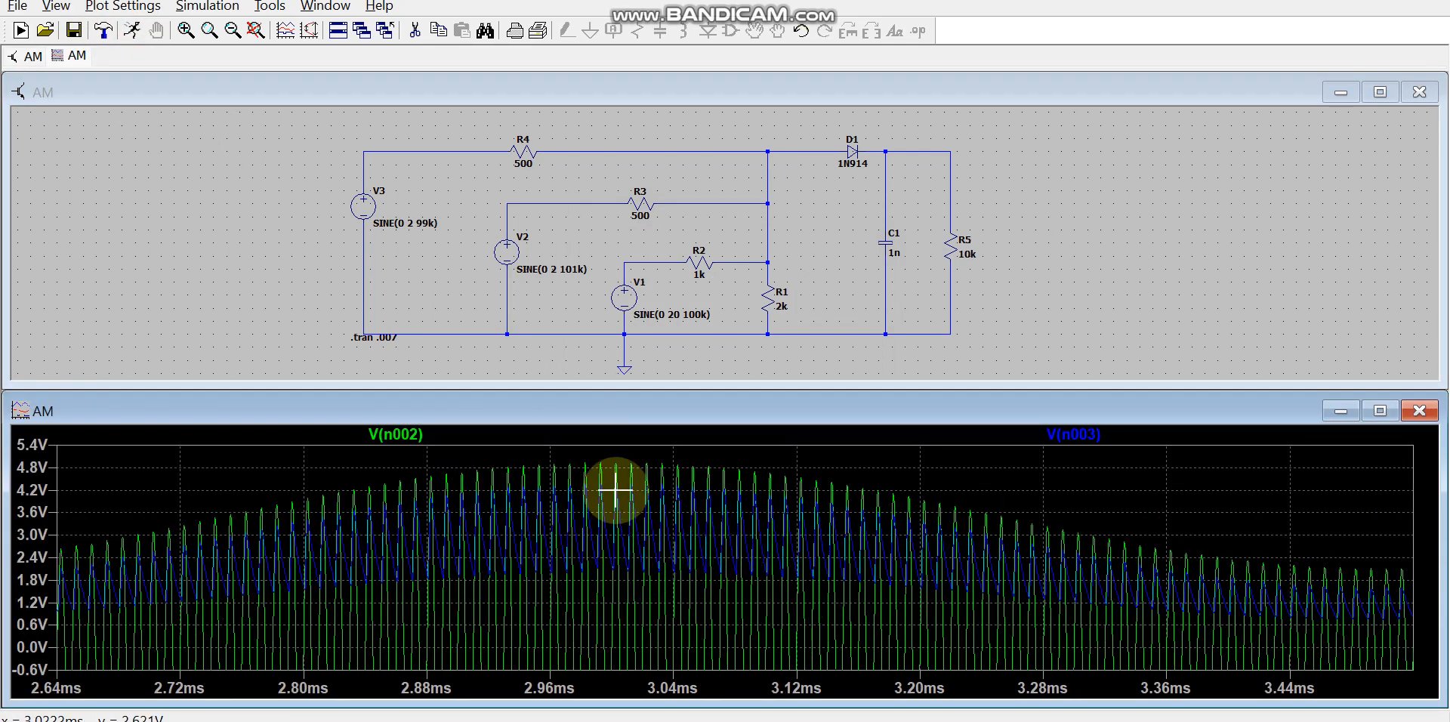
left_click_drag(486, 437, 770, 594)
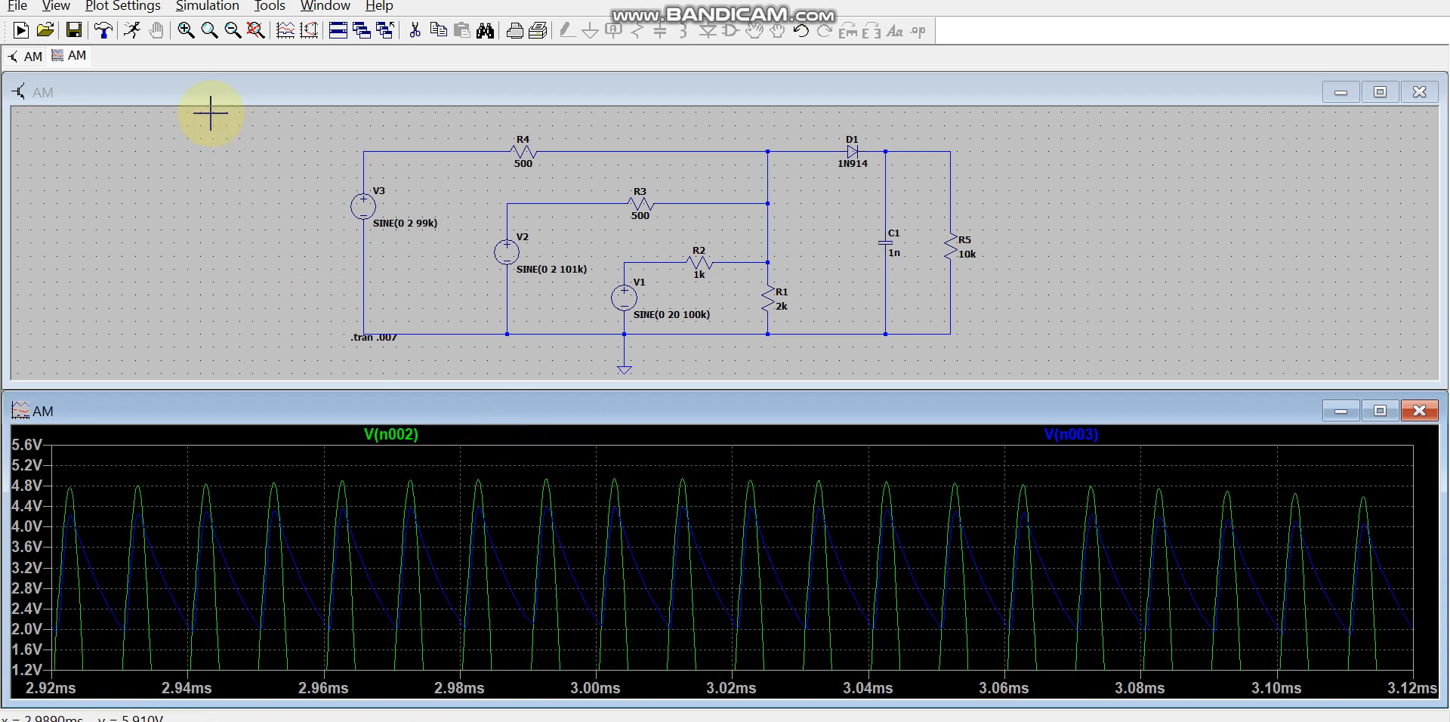
left_click(133, 31)
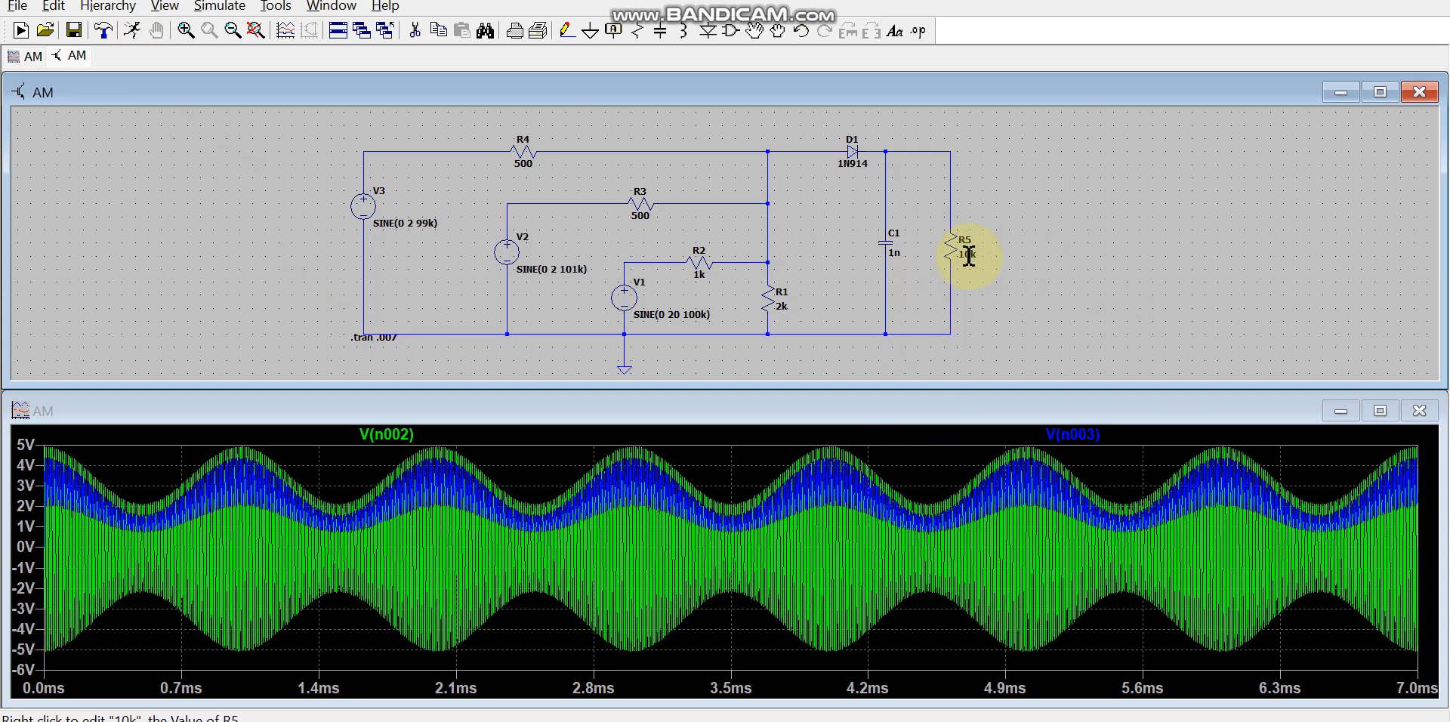
- Set resistor R5 to 100k and rerun the simulation
right_click(953, 240)
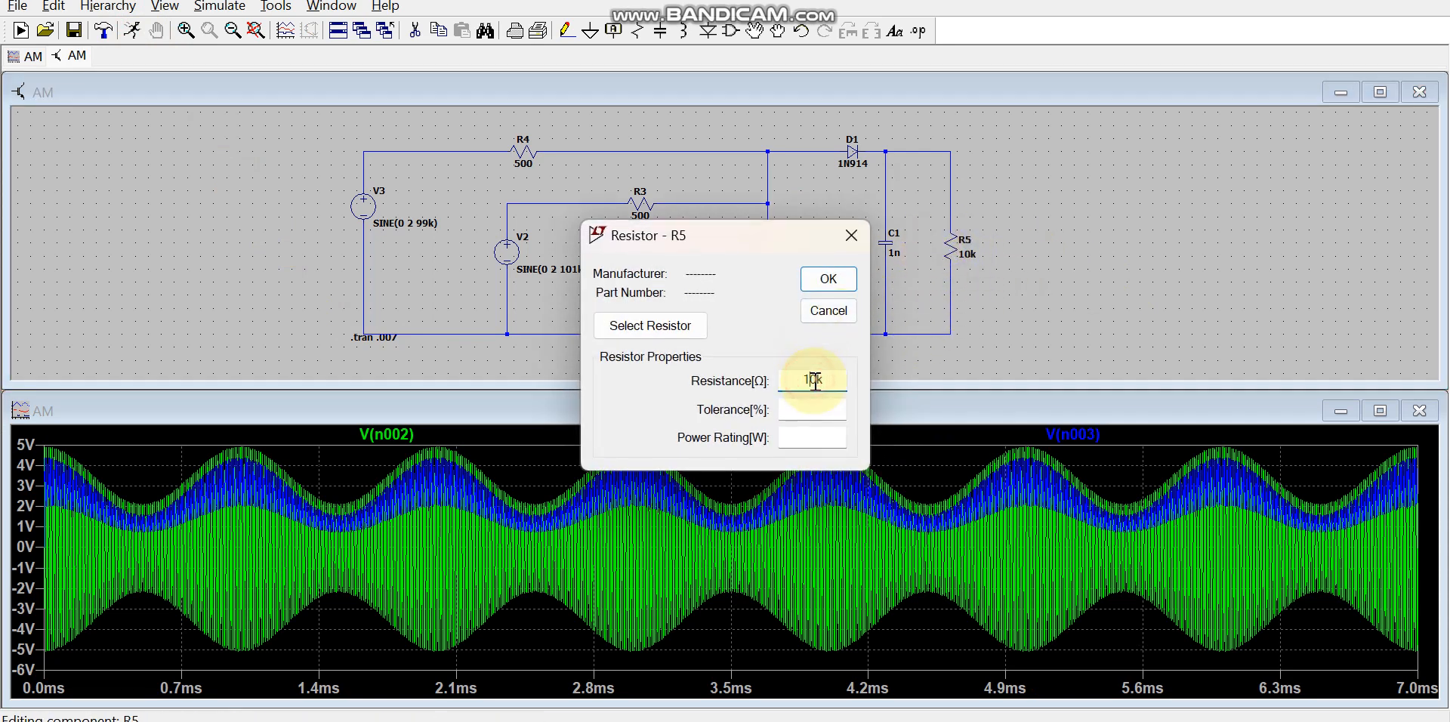
type("0")
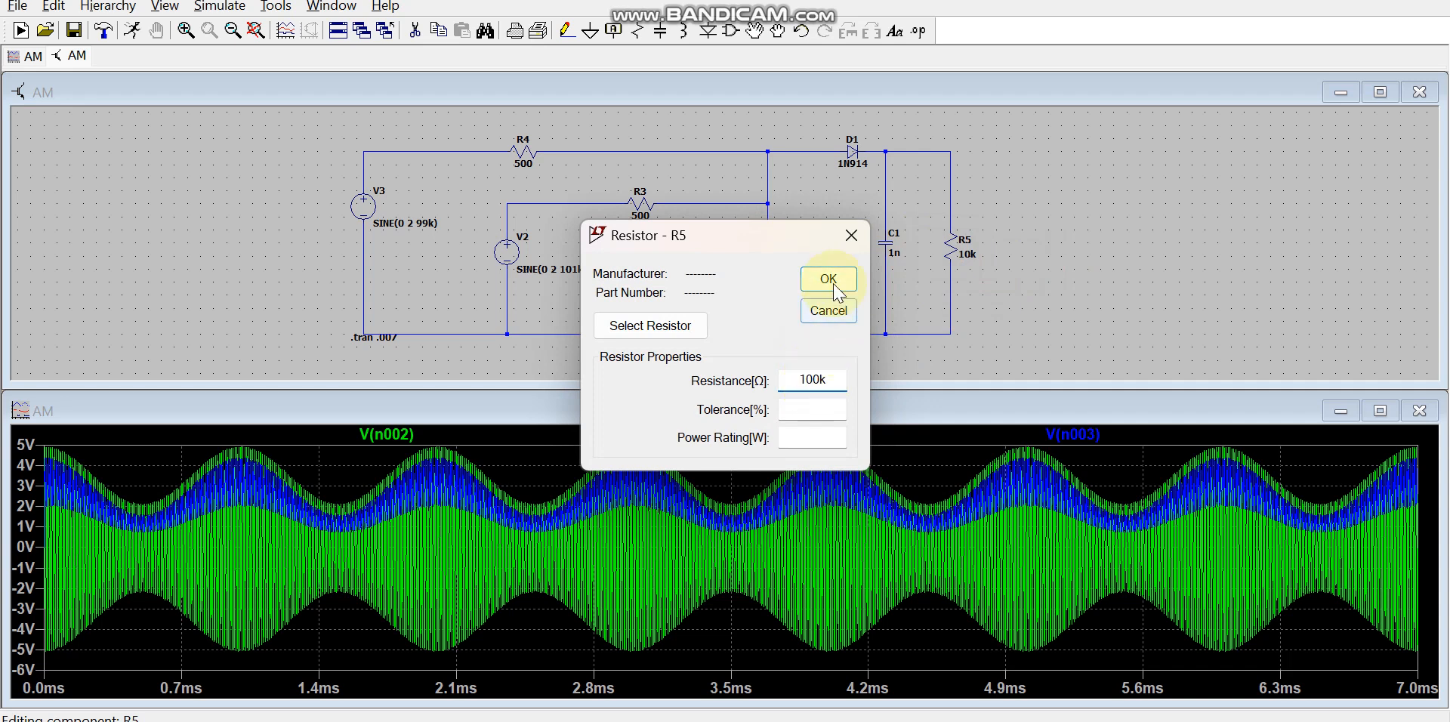
left_click(828, 279)
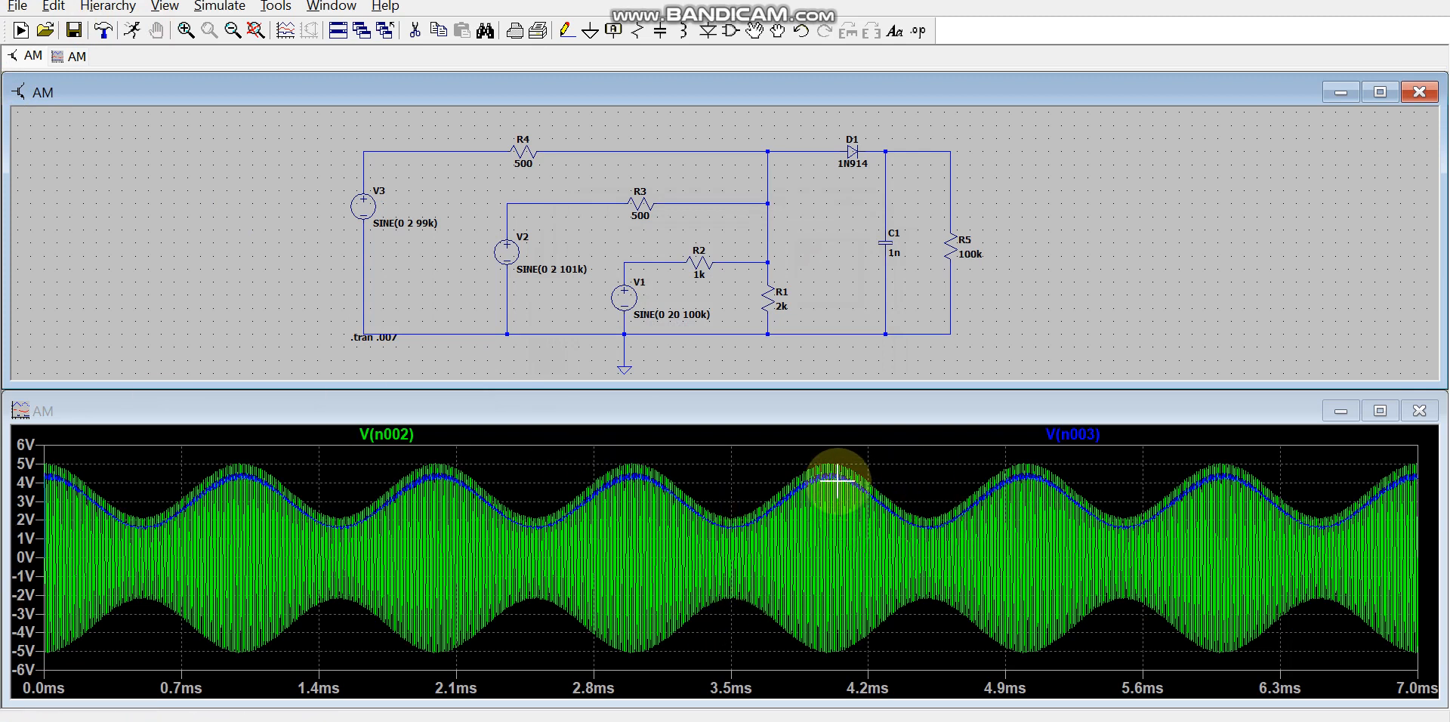
- Inspect how the detector output follows the envelope between about 3.6 and 5.4 ms, and restore the full plot range
left_click_drag(778, 439, 1090, 590)
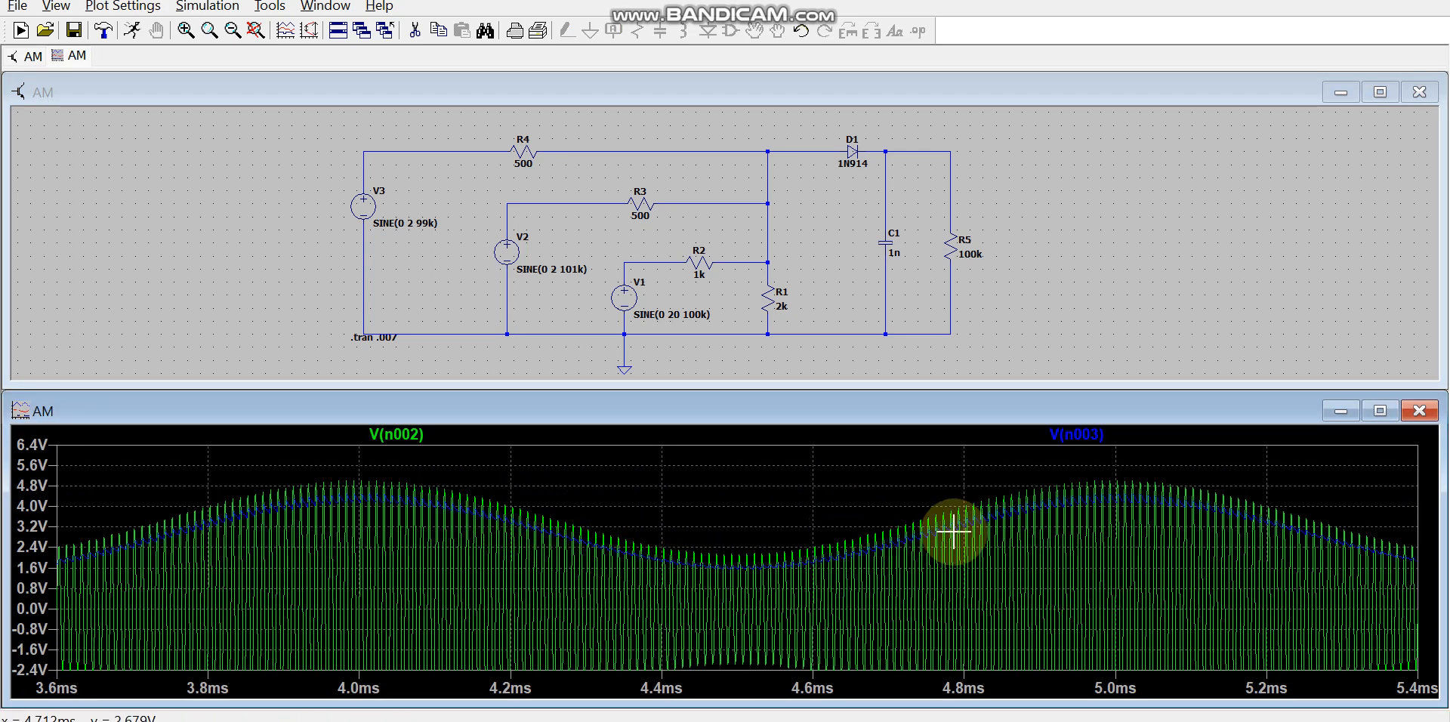
right_click(776, 500)
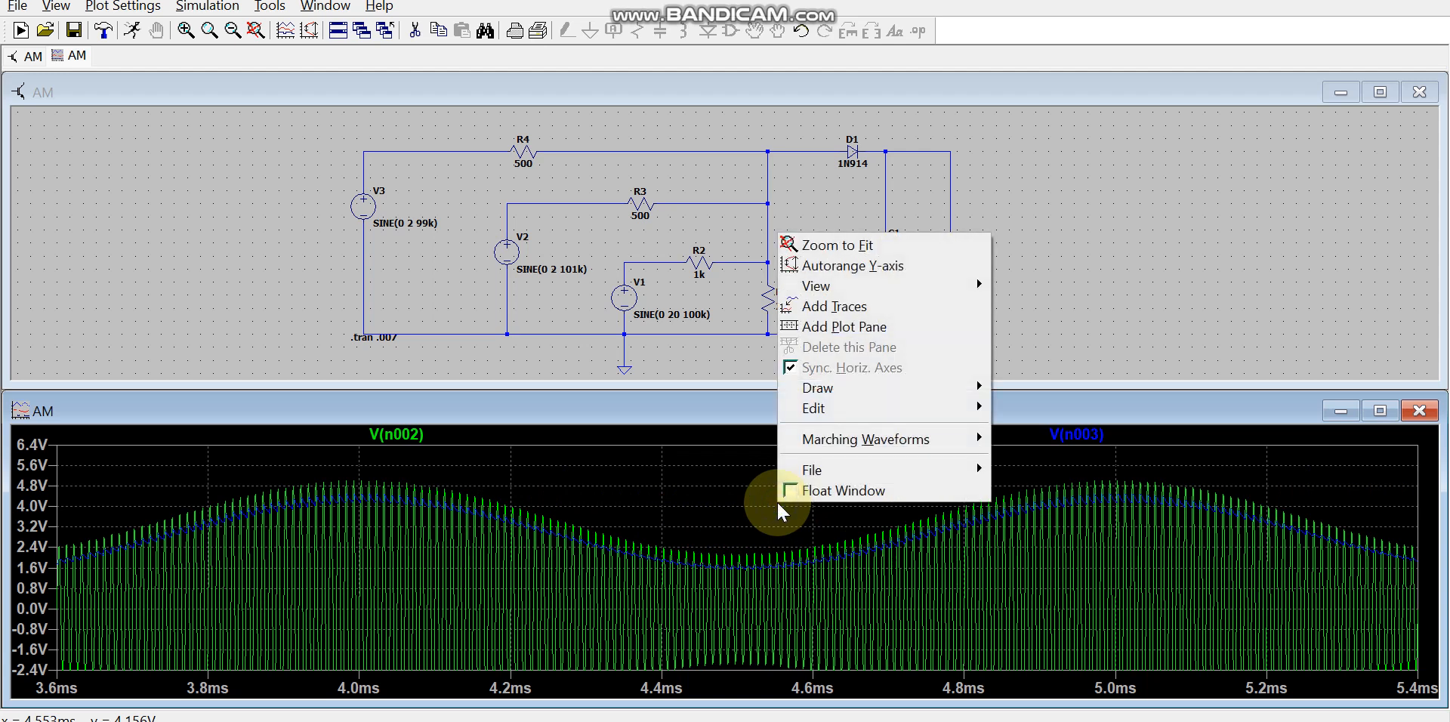
left_click(830, 245)
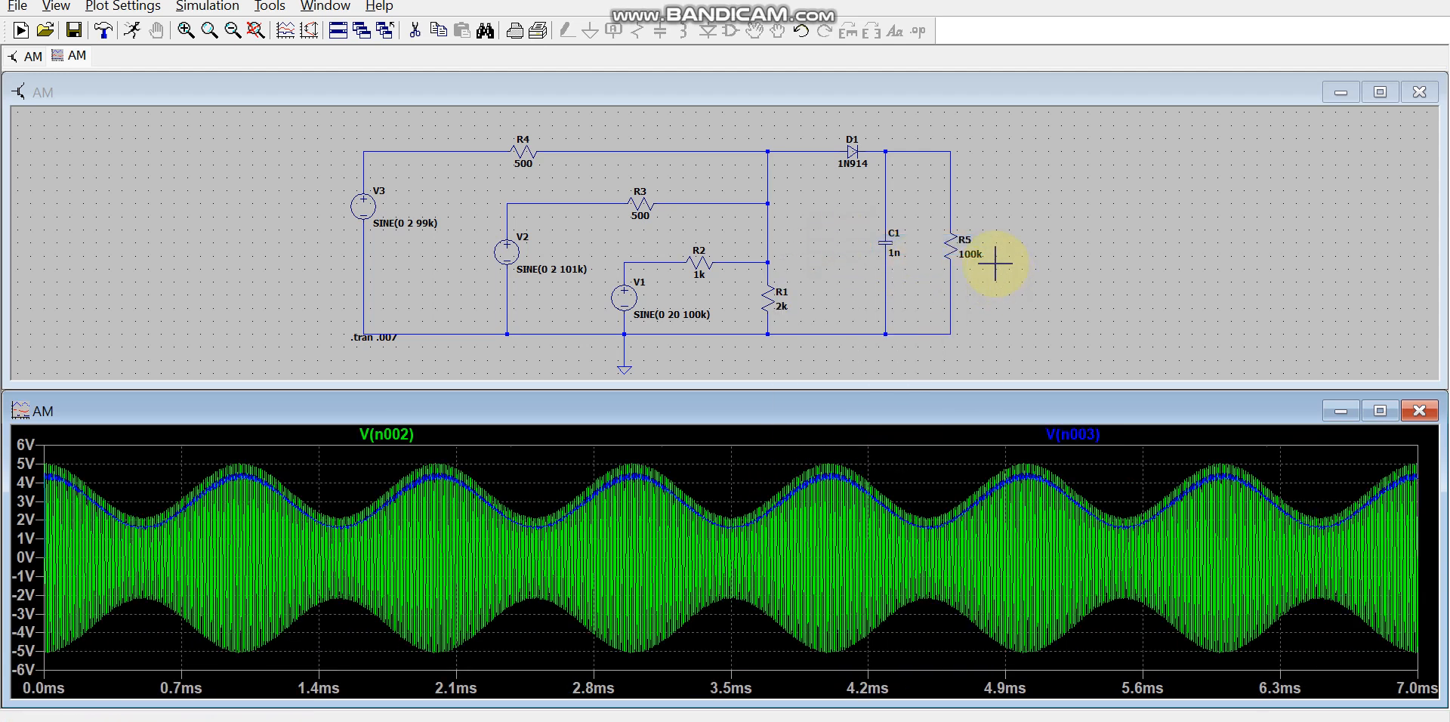
- Set capacitor C1 to 10n and rerun the simulation
right_click(883, 246)
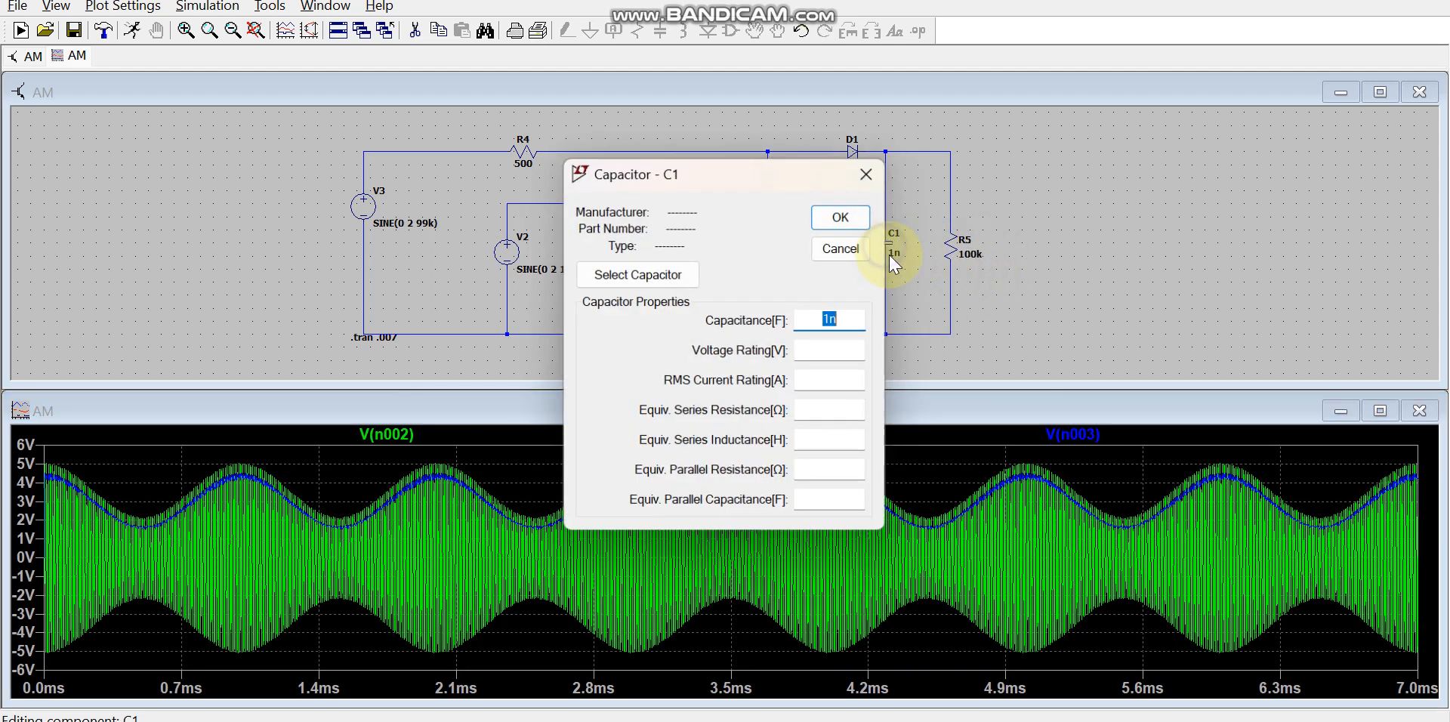
left_click(831, 318)
type("0")
left_click(842, 216)
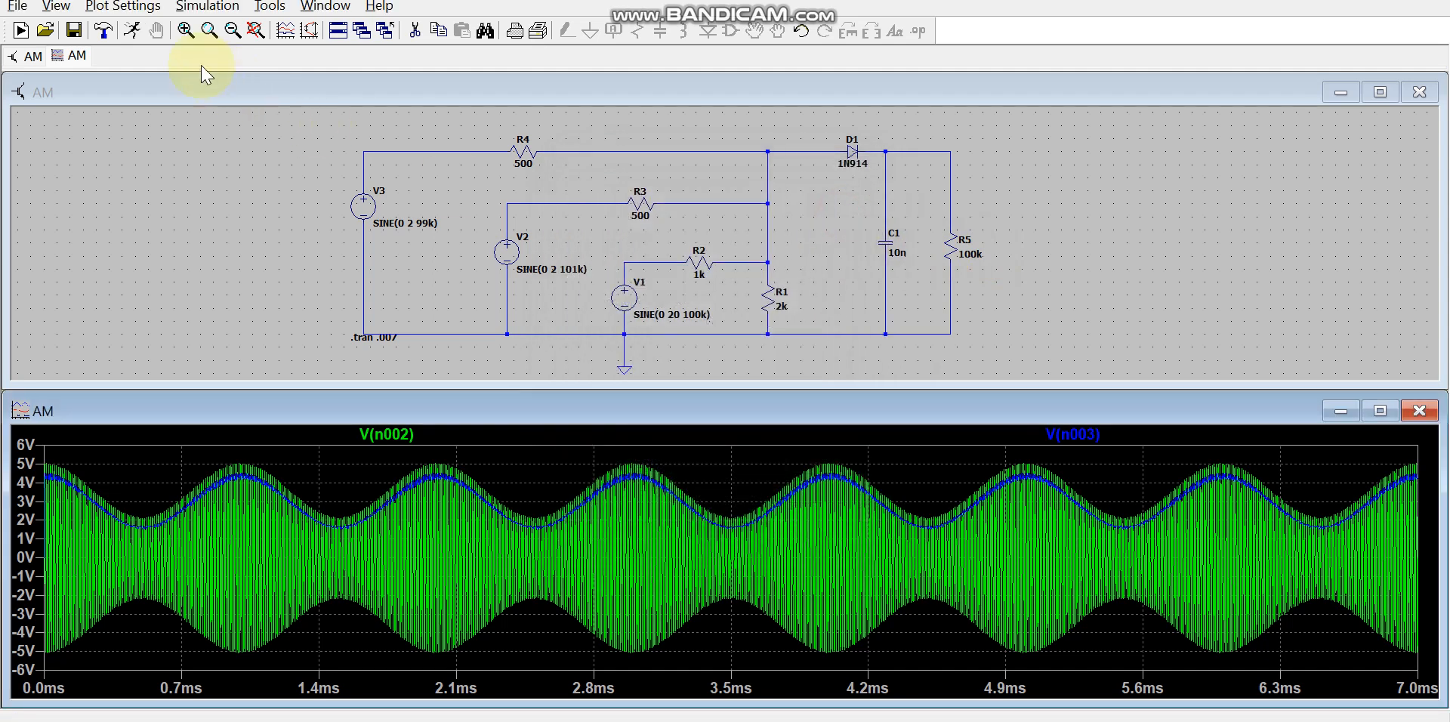
left_click(133, 33)
left_click(242, 143)
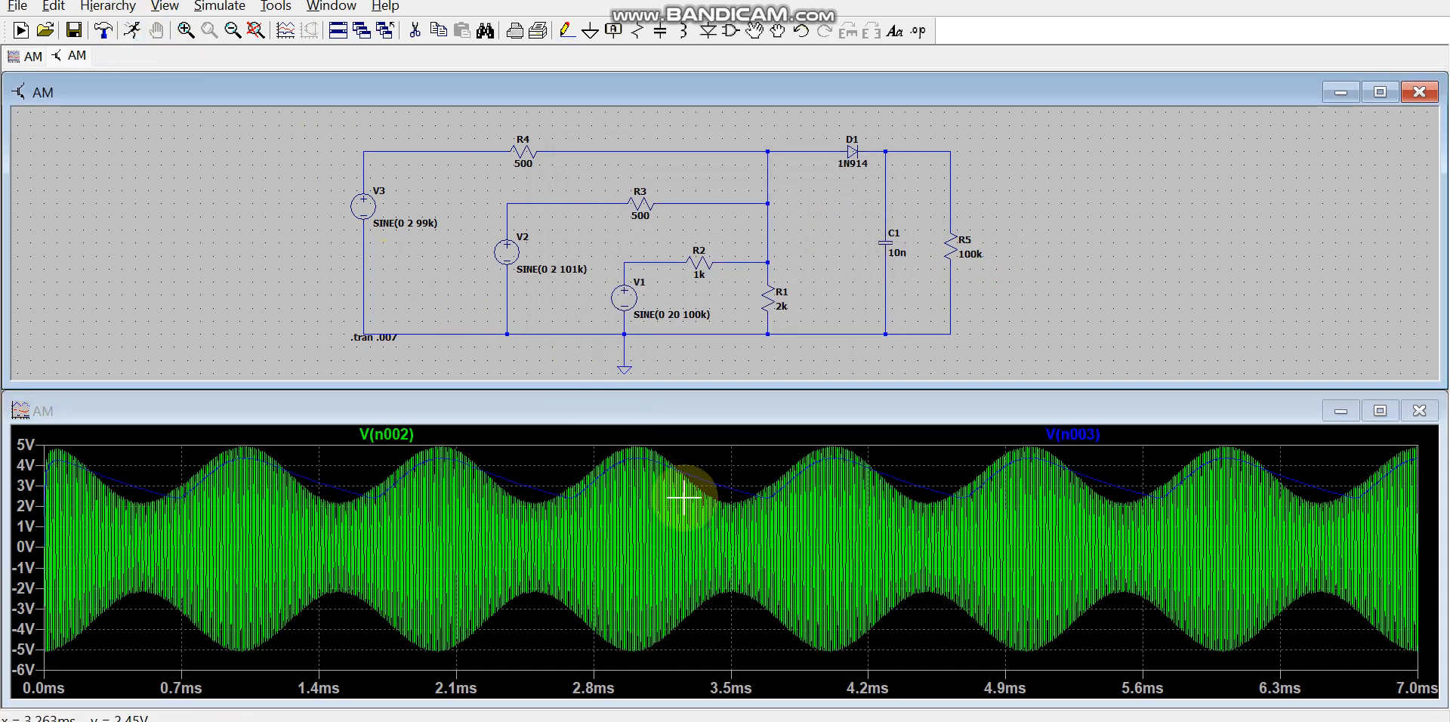
- Inspect the detector output against the envelope between about 2.9 and 4.1 ms, and fit the whole plot back in view
left_click_drag(618, 438, 838, 563)
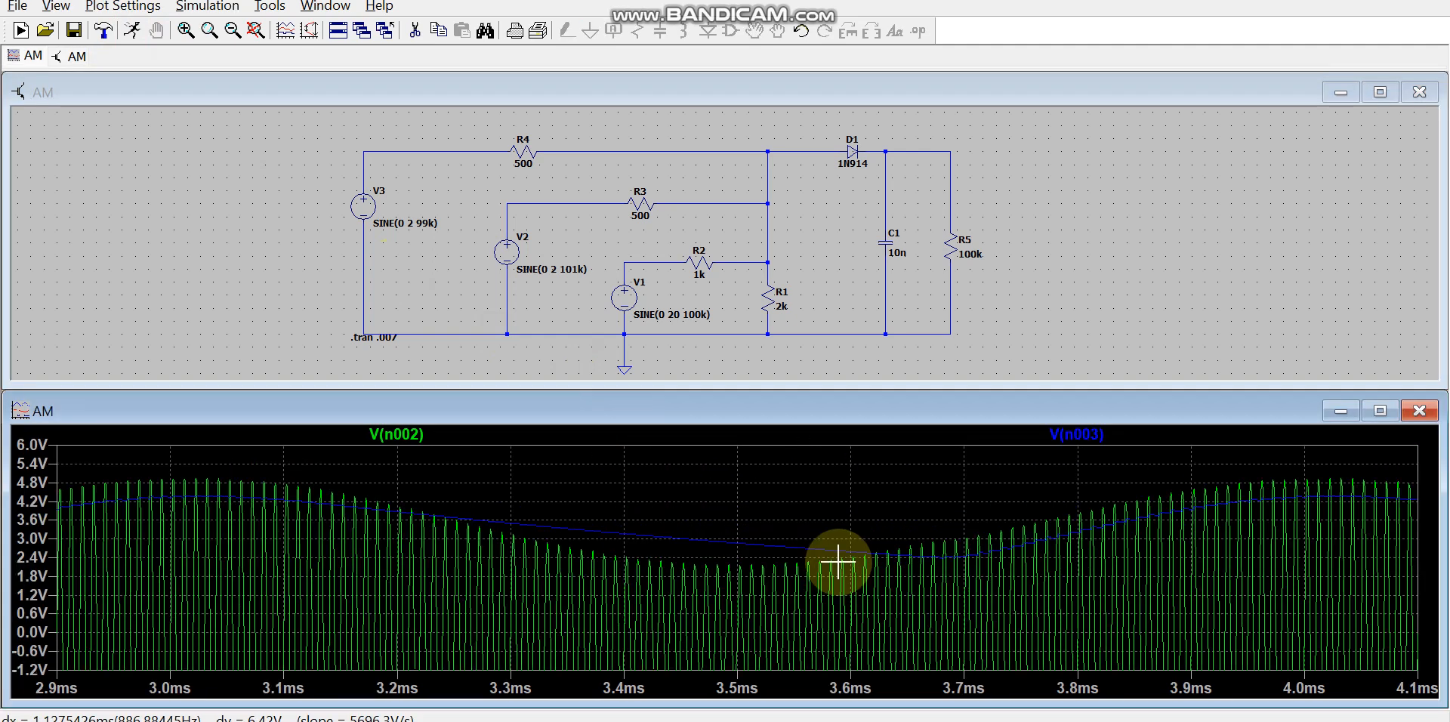
right_click(738, 508)
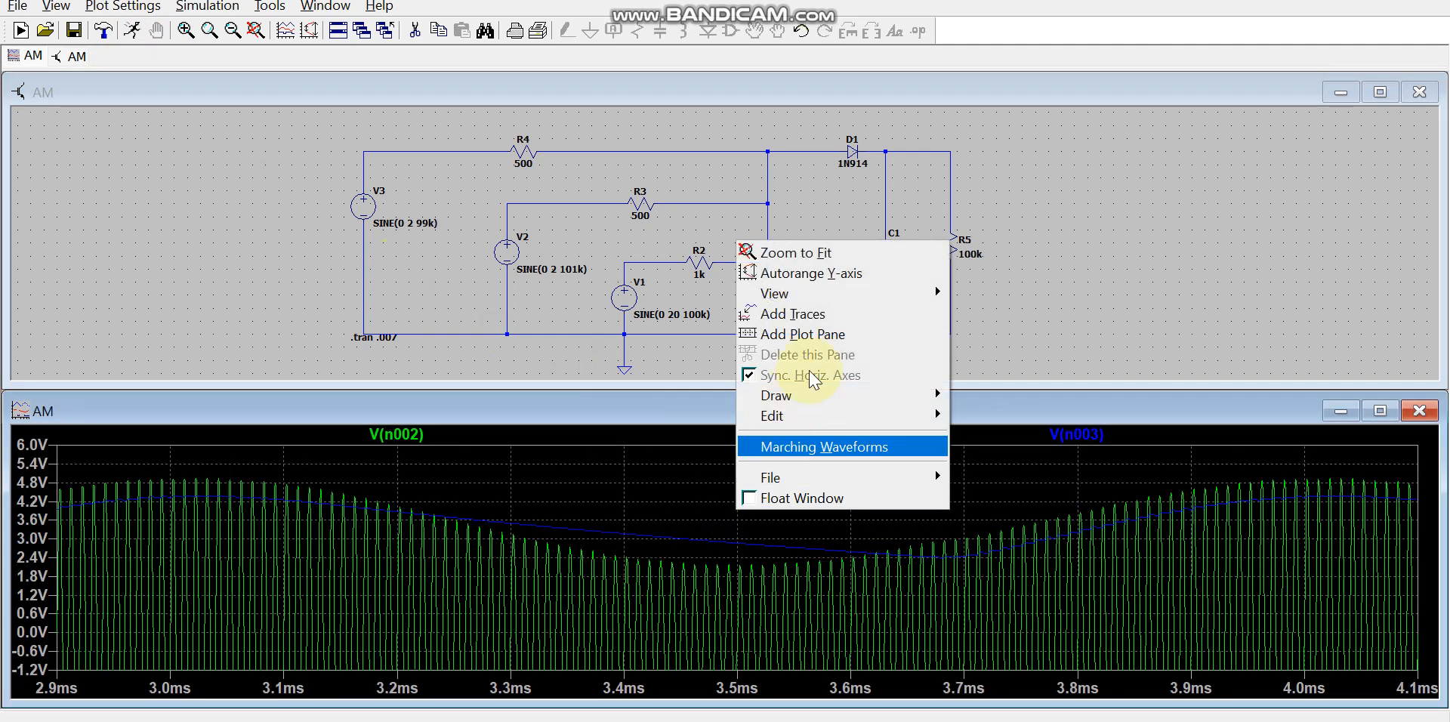
left_click(805, 257)
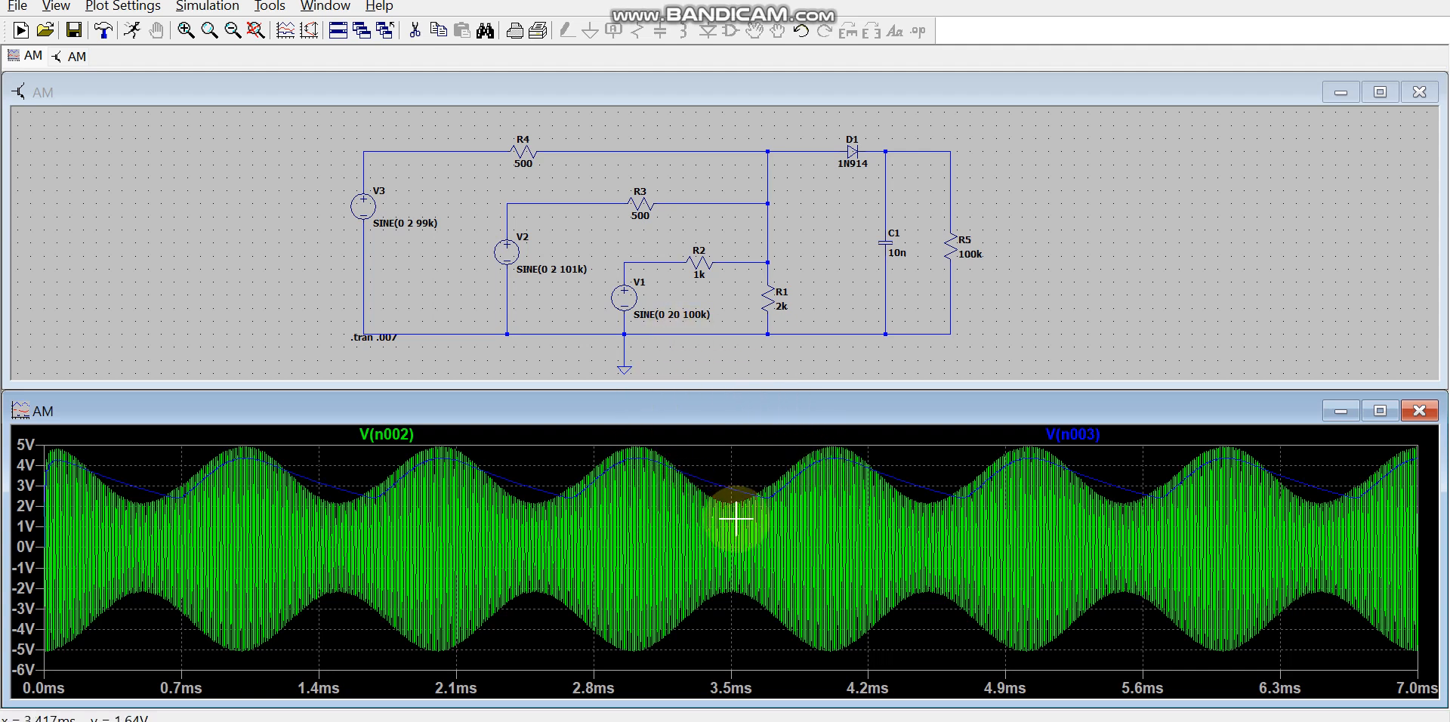
- Set the amplitude of carrier source V1 to 10 V and rerun the simulation
right_click(624, 299)
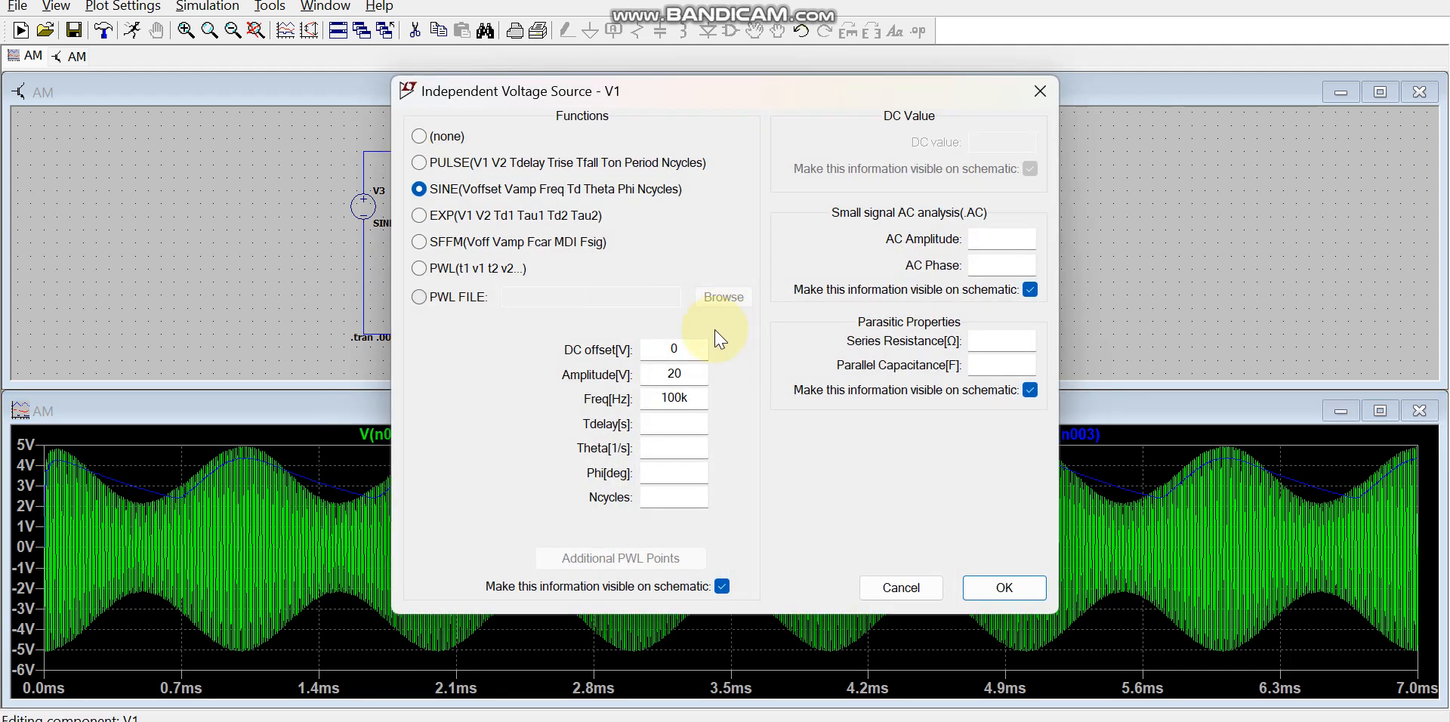
type("1")
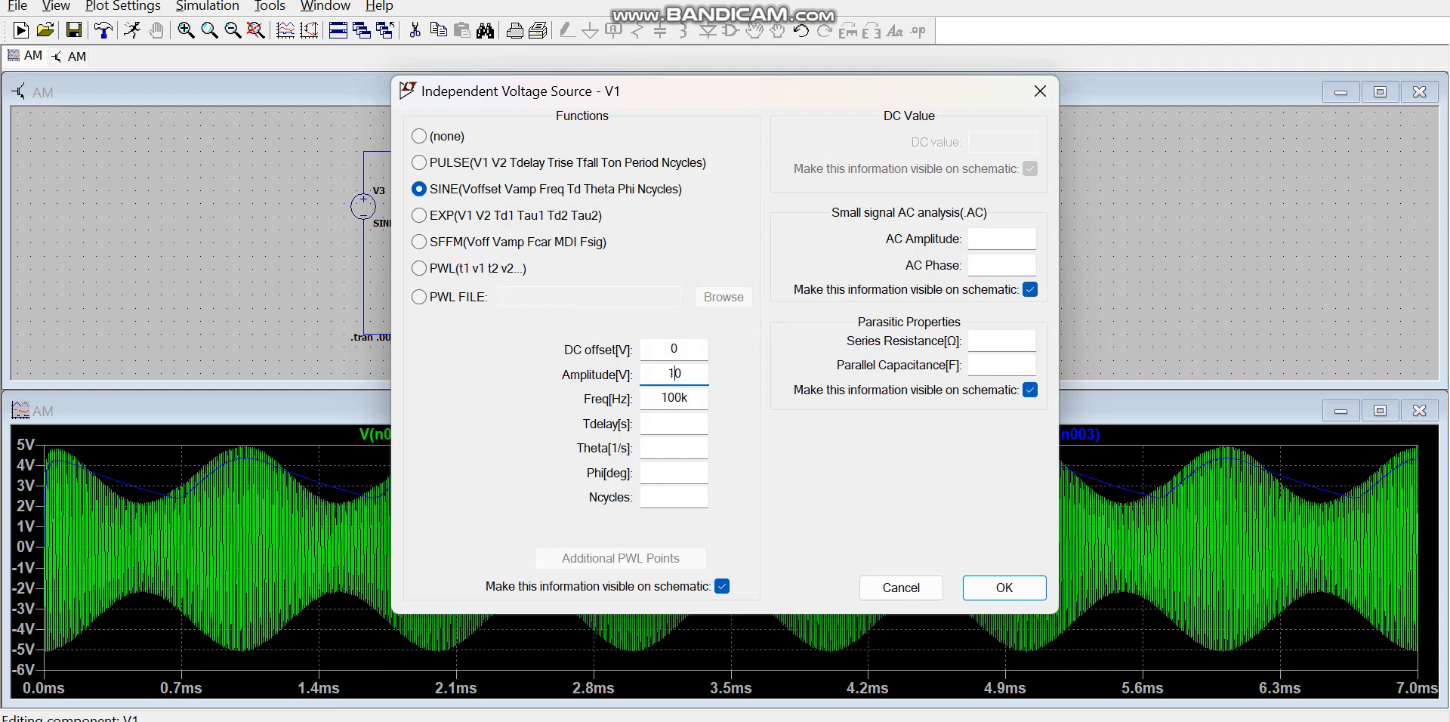
left_click(1004, 588)
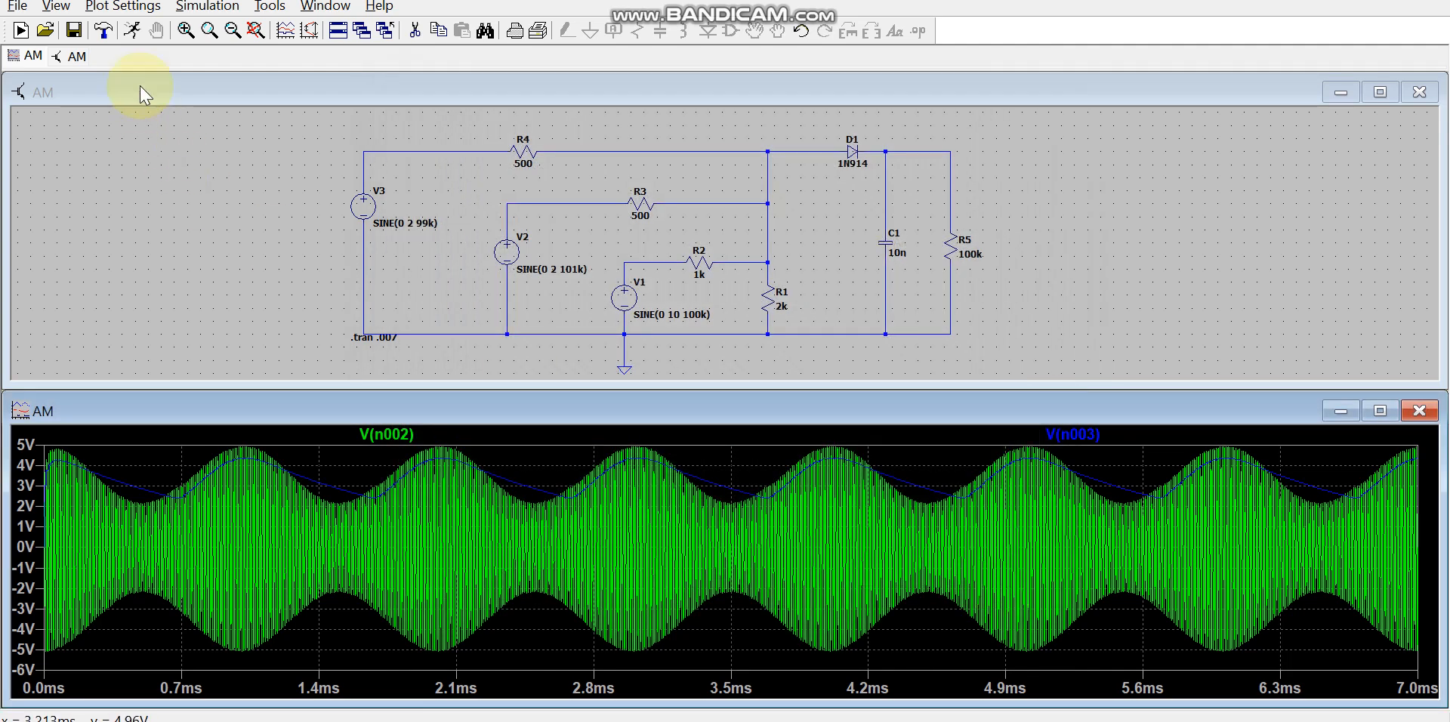
left_click(132, 28)
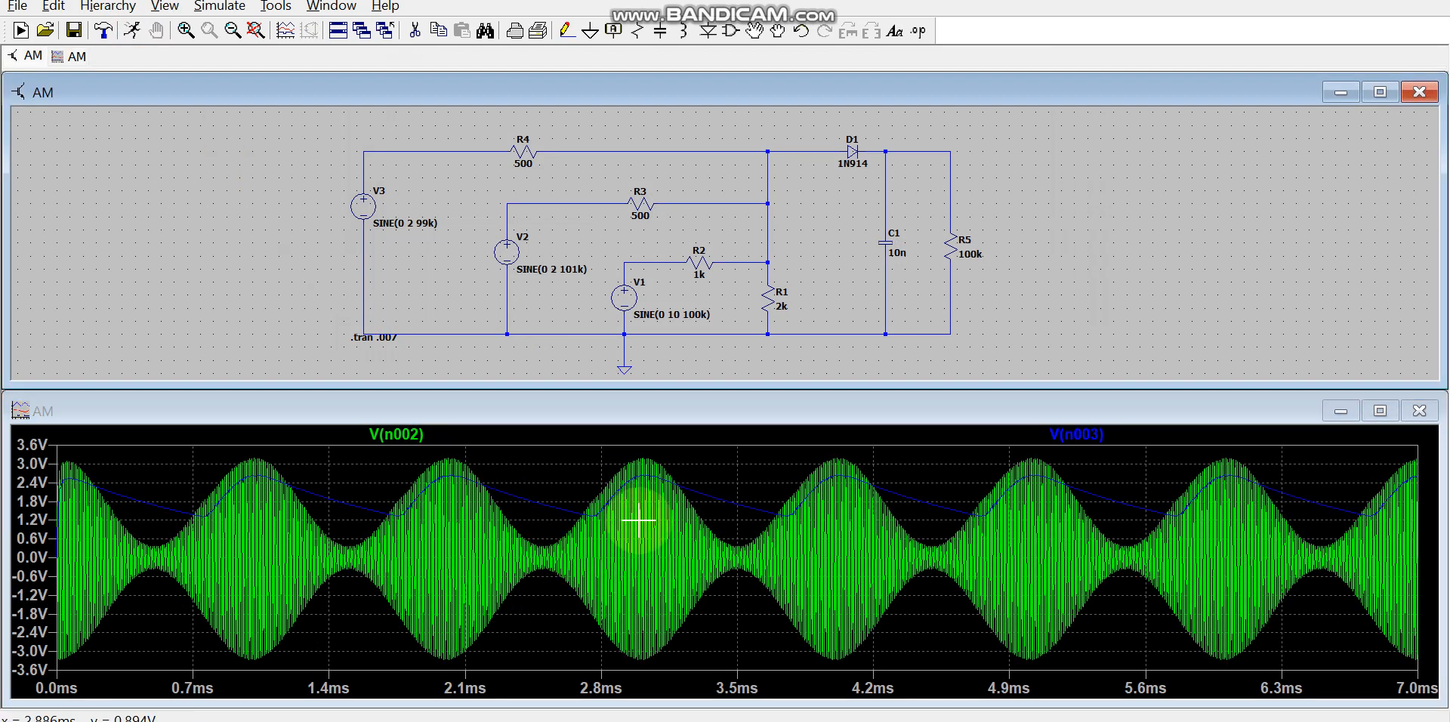